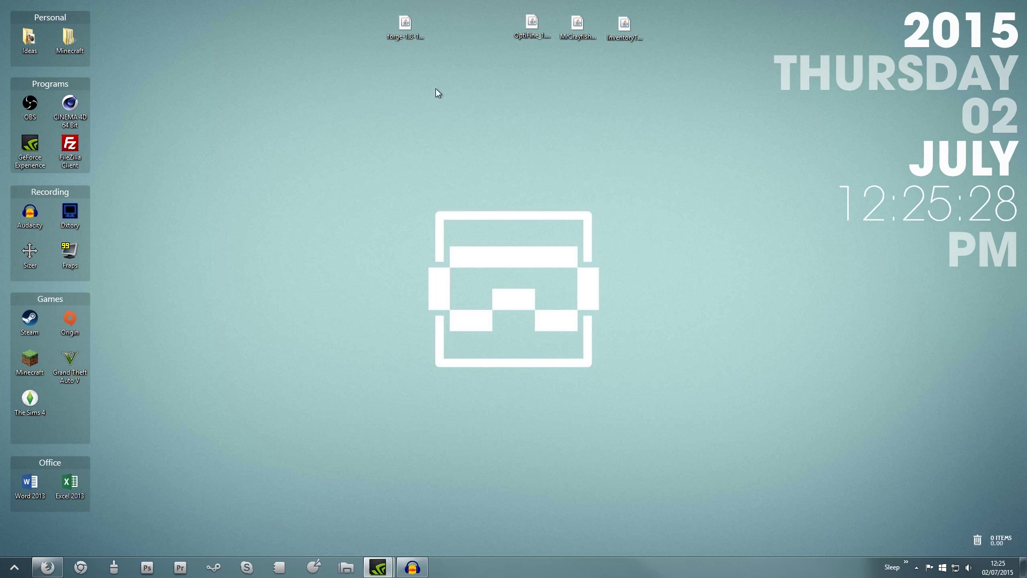
In Firefox, start the recommended Forge 11.14.3.1450 installer download for Minecraft 1.8, reaching the AdFoc.us page.
left_click(48, 567)
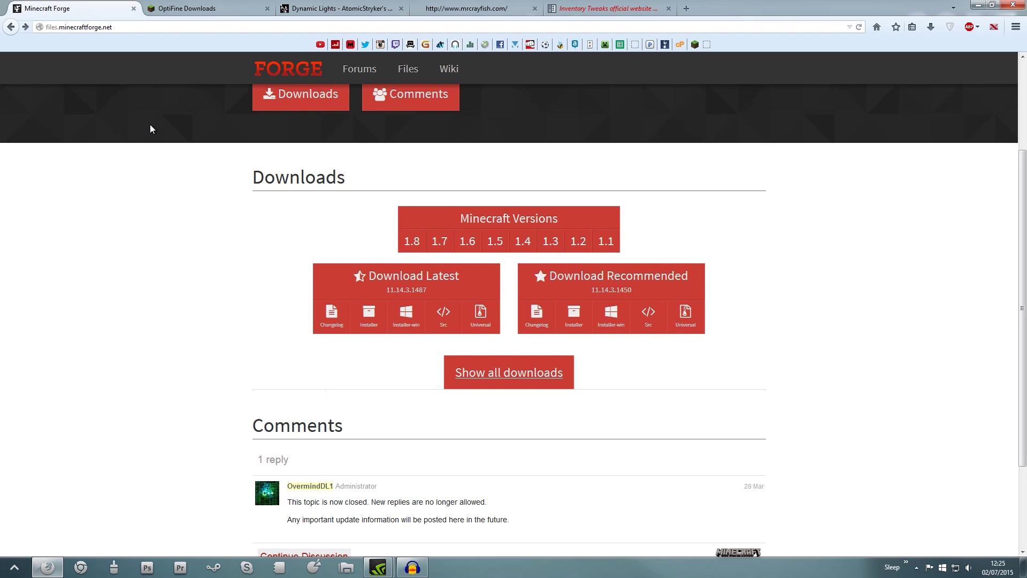
scroll(153, 128, "up", 3)
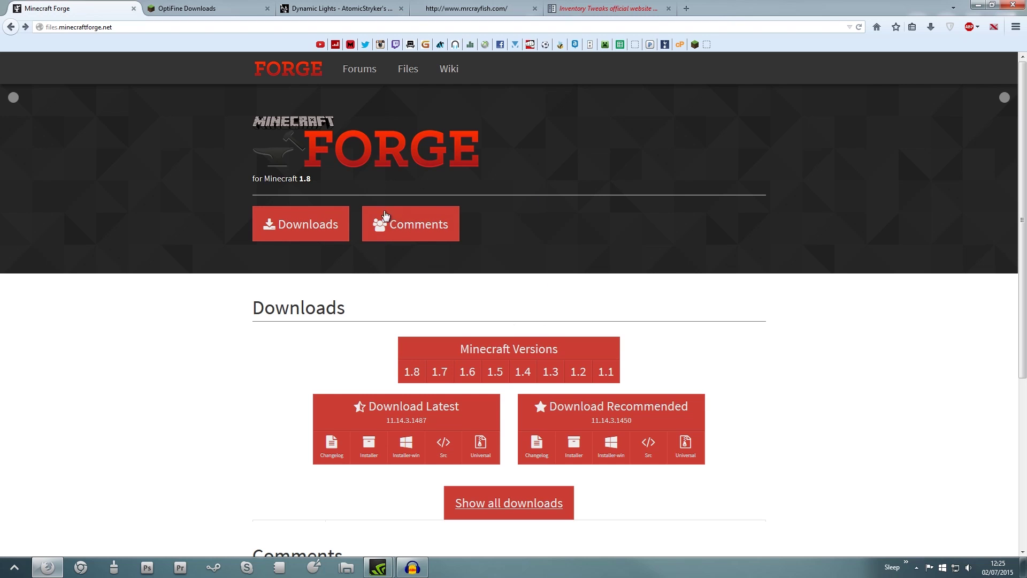
scroll(501, 223, "down", 3)
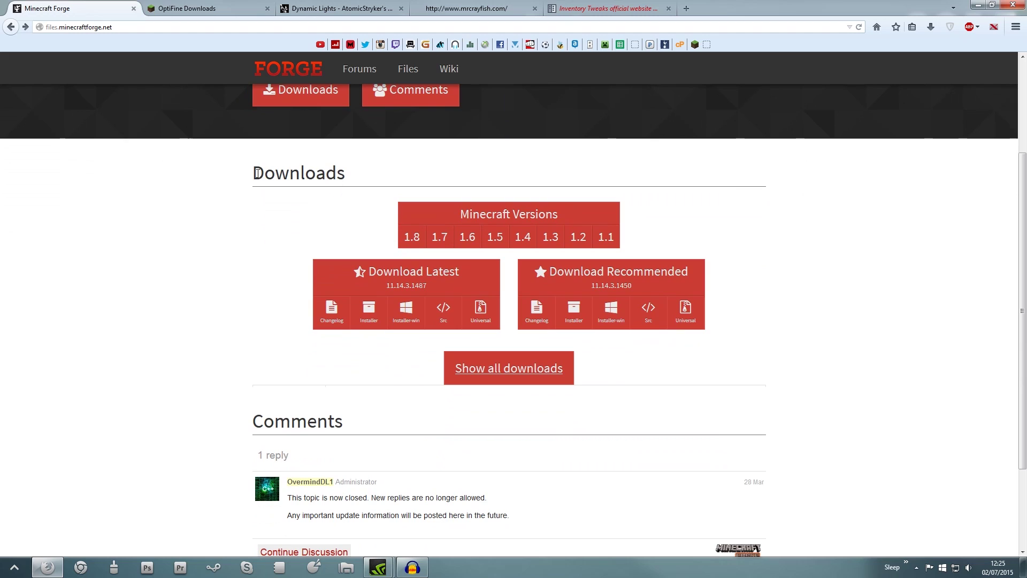
left_click_drag(253, 173, 355, 177)
left_click(388, 176)
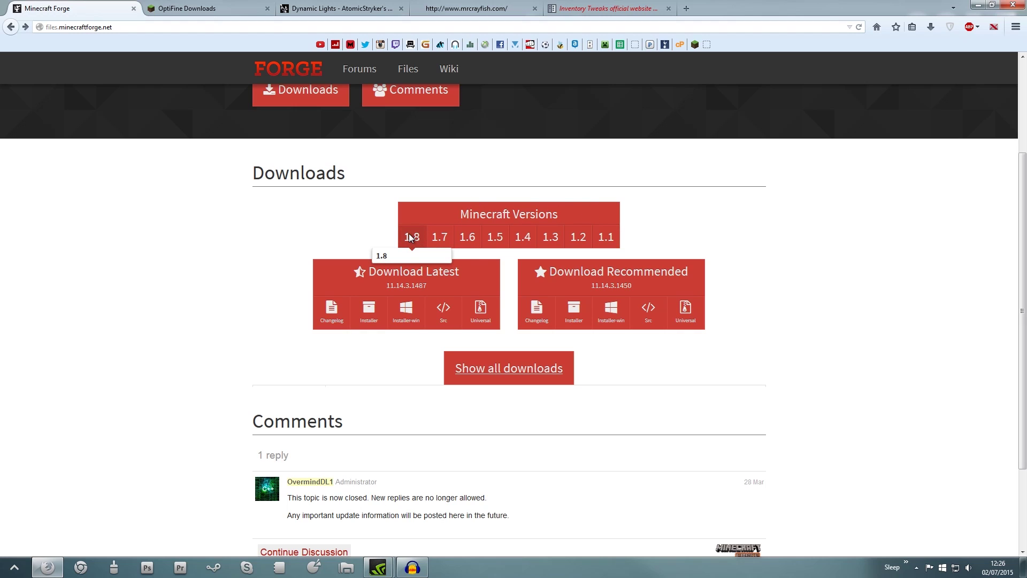
mouse_move(442, 235)
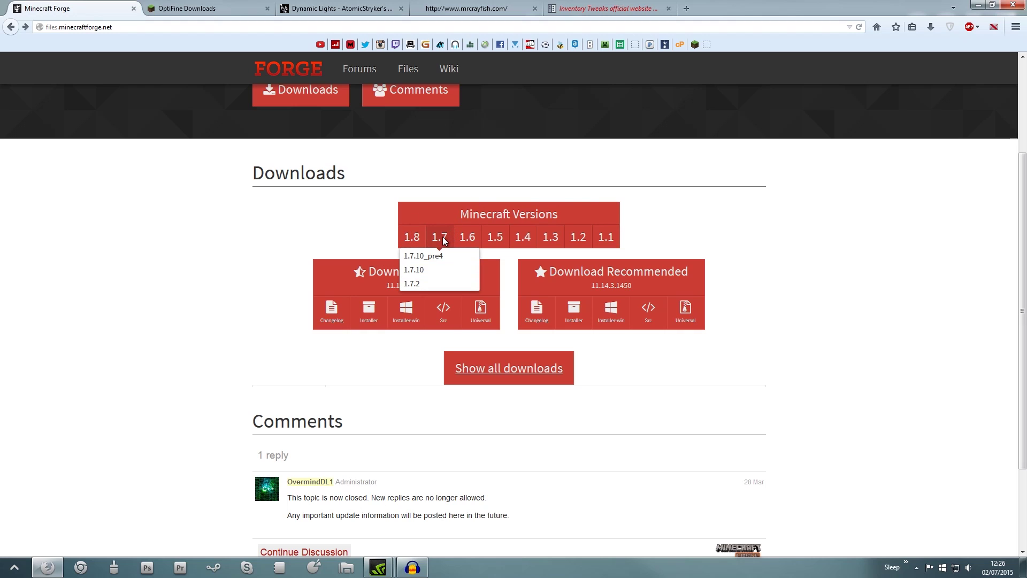
mouse_move(409, 238)
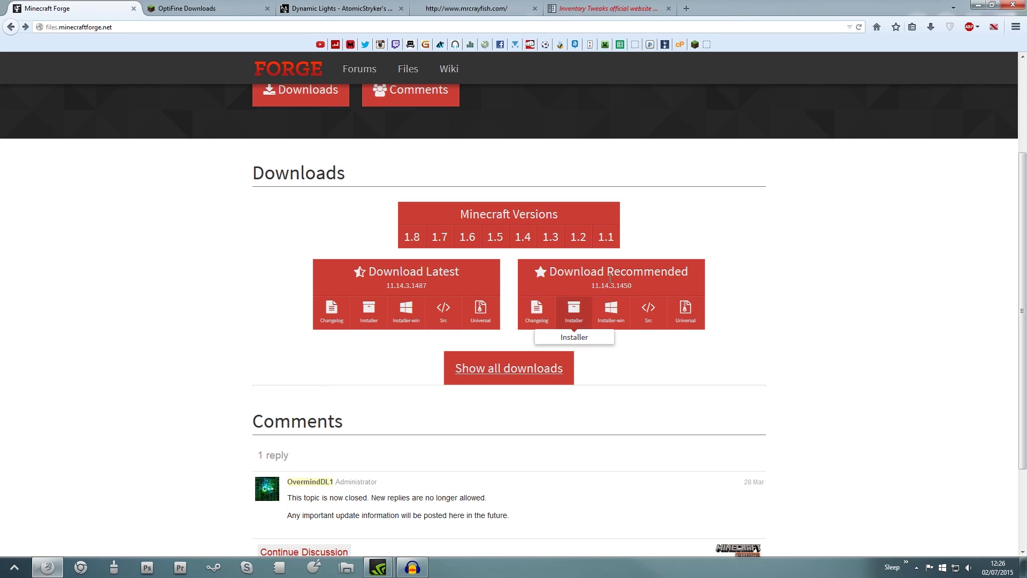
left_click(574, 314)
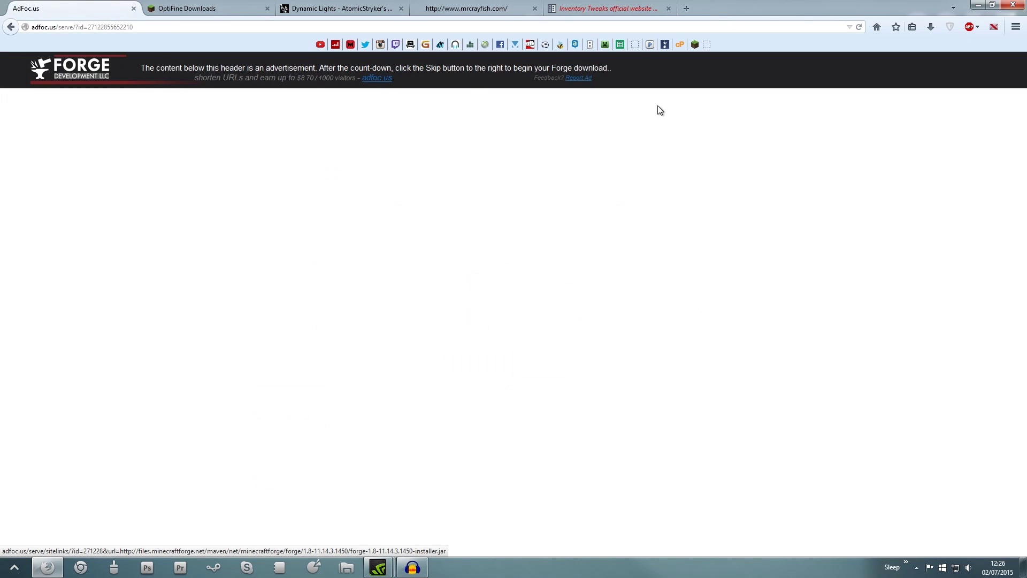
Run the forge-1.8 installer from the desktop and install the Forge 11.14.3.1450 client.
left_click(975, 7)
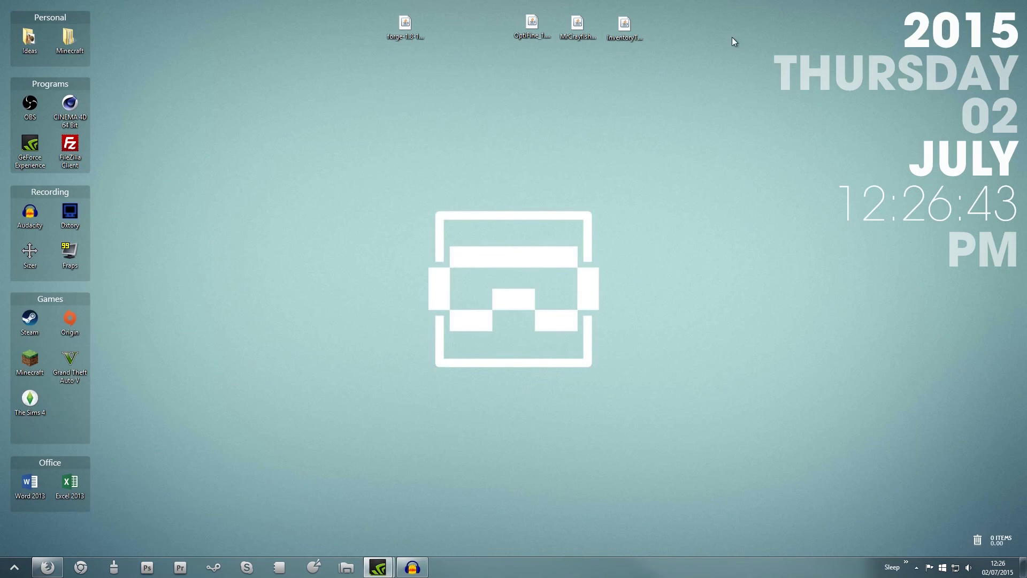
left_click_drag(405, 24, 484, 187)
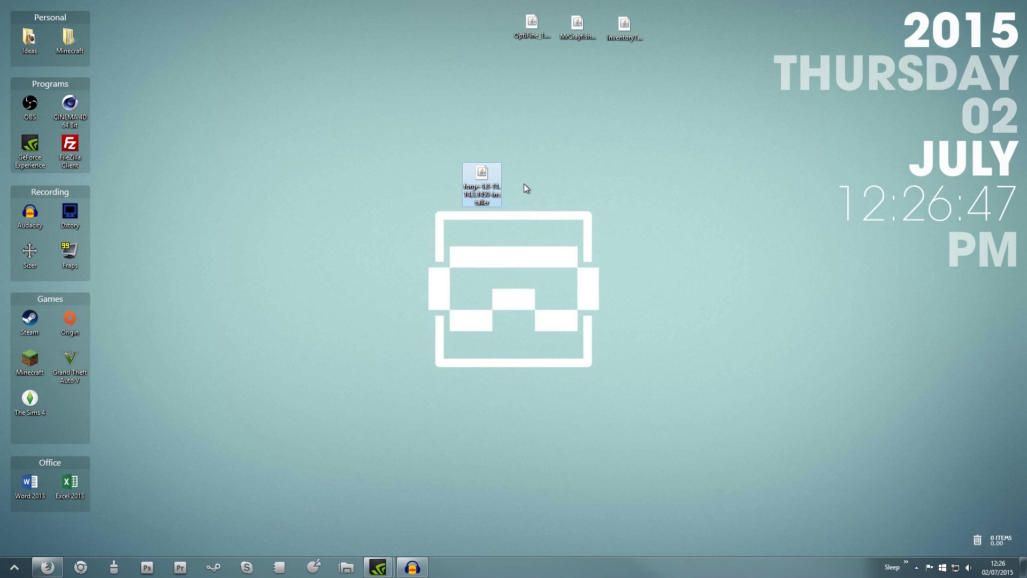
double_click(486, 177)
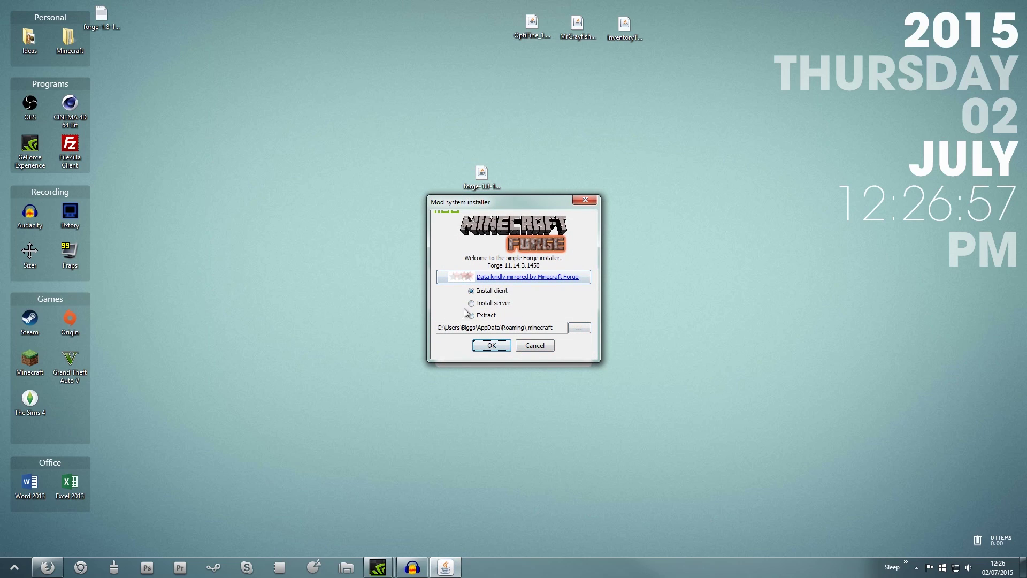
left_click(493, 346)
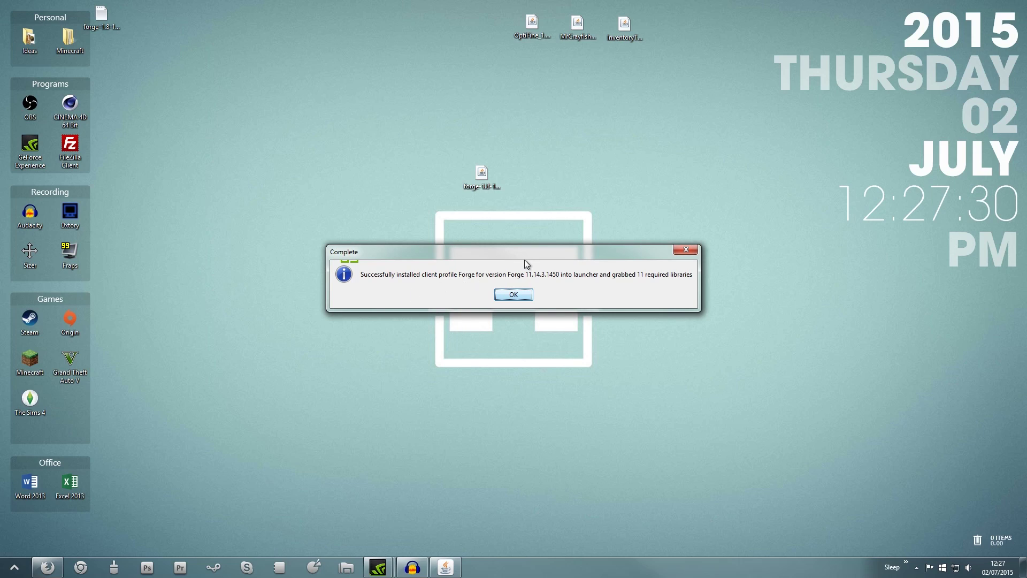
left_click(514, 294)
left_click_drag(481, 173, 403, 32)
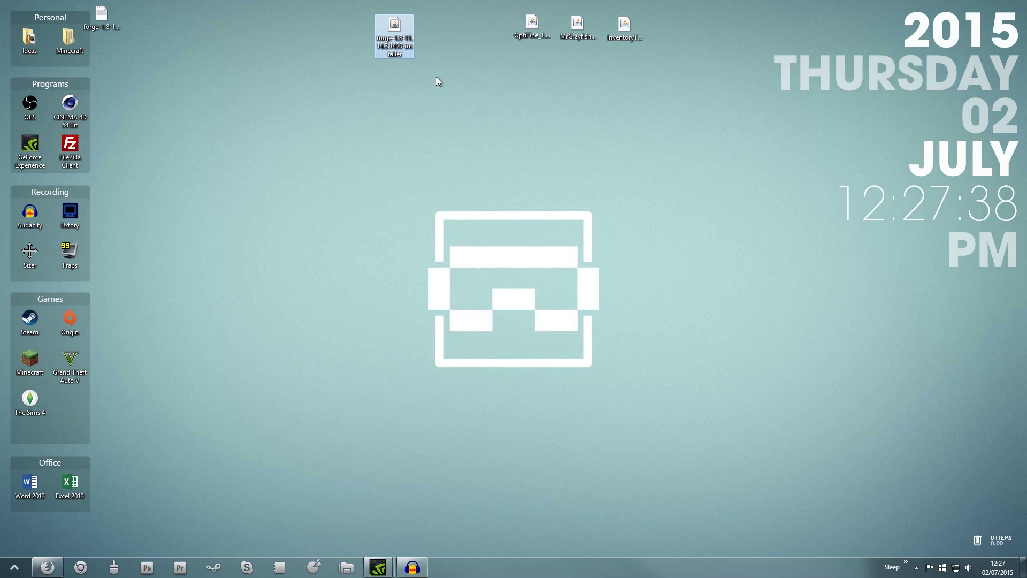
Launch Minecraft, allow the unverified launcher to run, and play using the Forge profile.
double_click(31, 368)
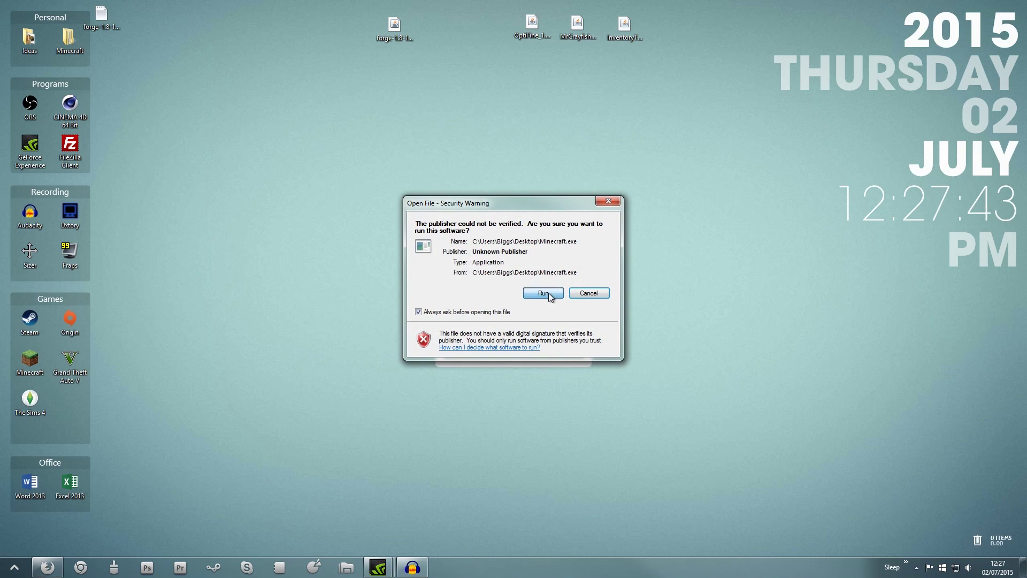
left_click(527, 292)
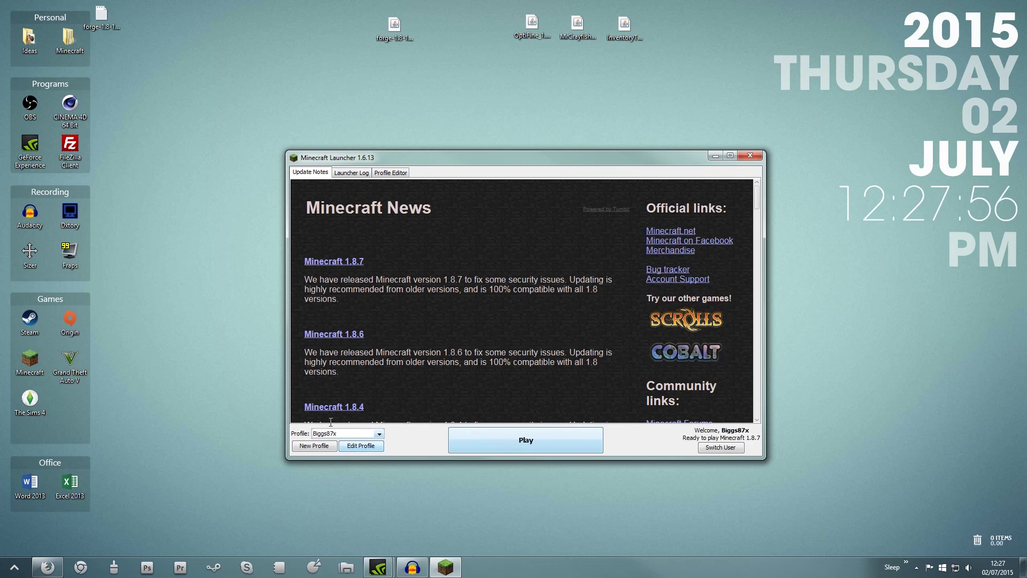
left_click(380, 434)
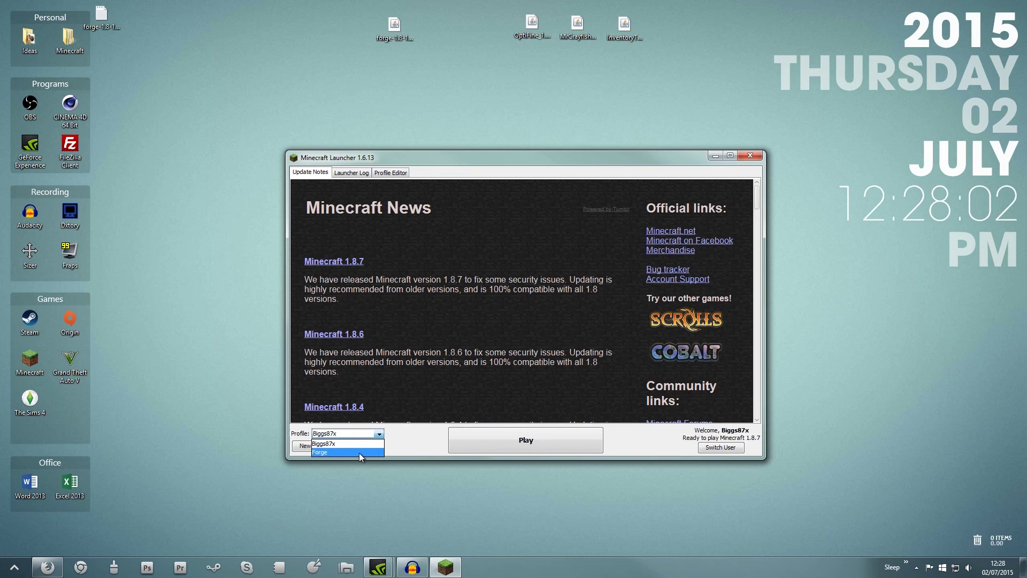
left_click(359, 453)
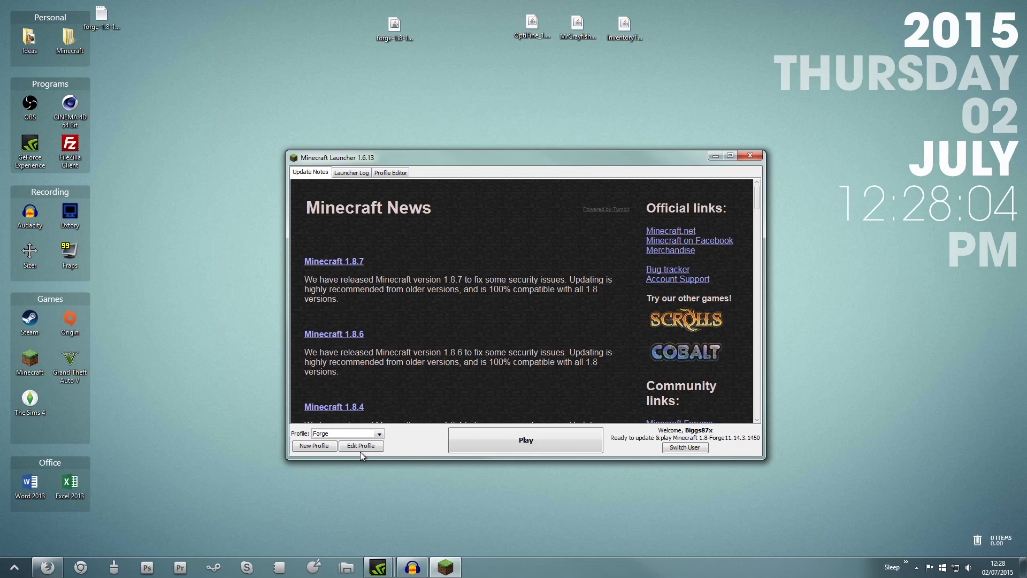
left_click(523, 440)
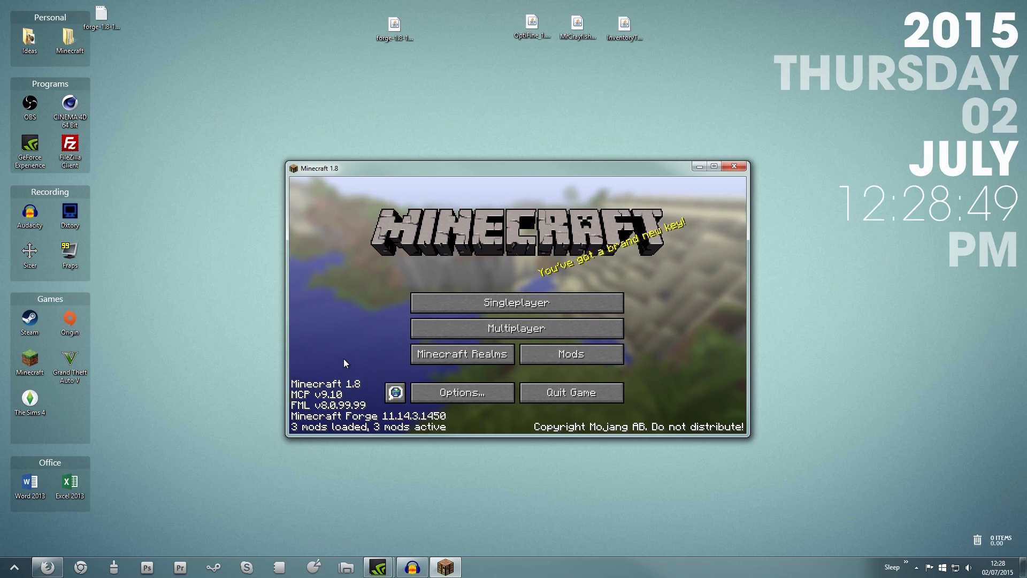
Close the Minecraft window once the title screen shows Forge 11.14.3.1450 with 3 mods.
left_click(736, 162)
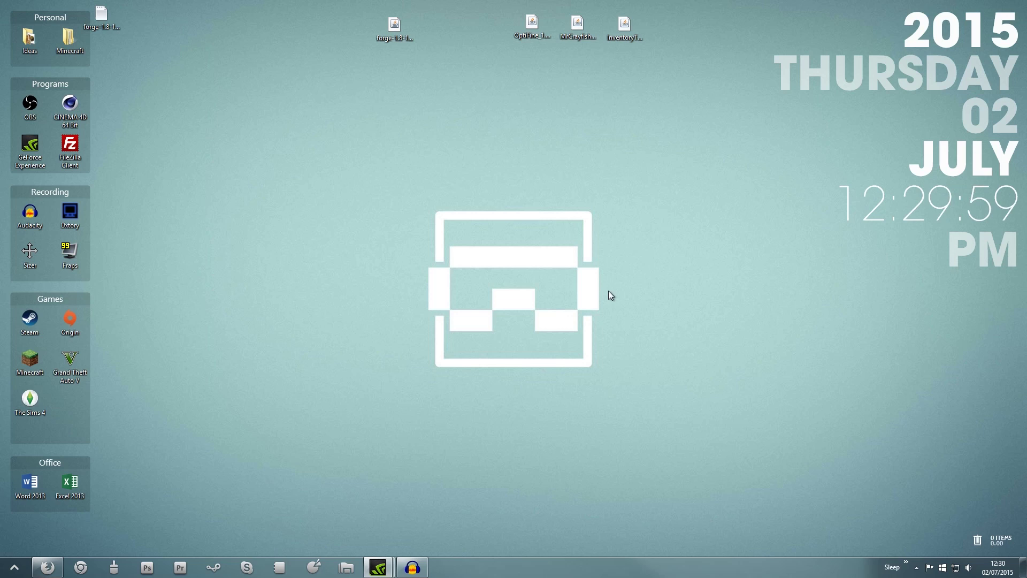
Restore Firefox and view the Furniture Mod and Inventory Tweaks tabs, ending on OptiFine downloads.
left_click(48, 569)
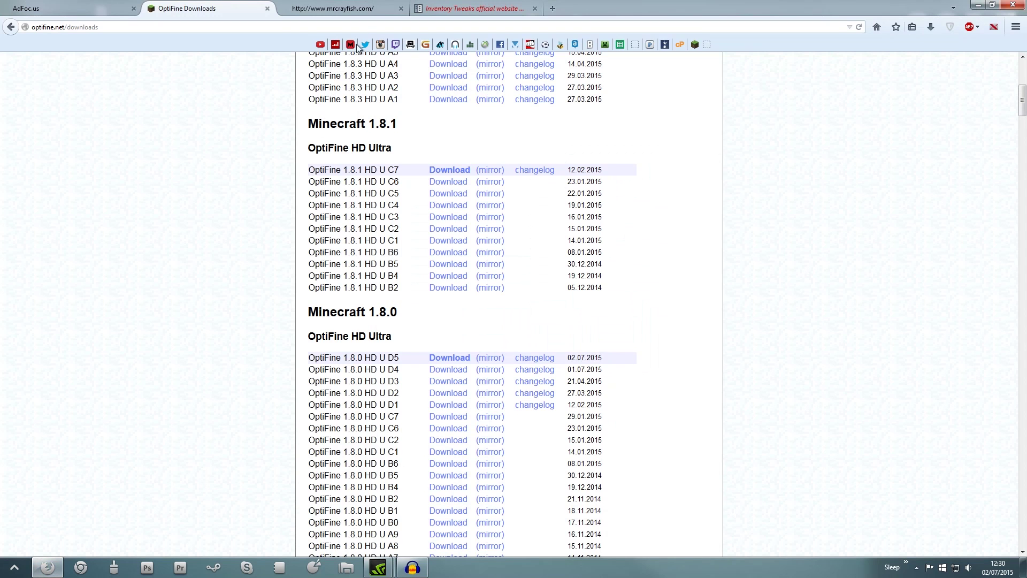
scroll(337, 80, "up", 8)
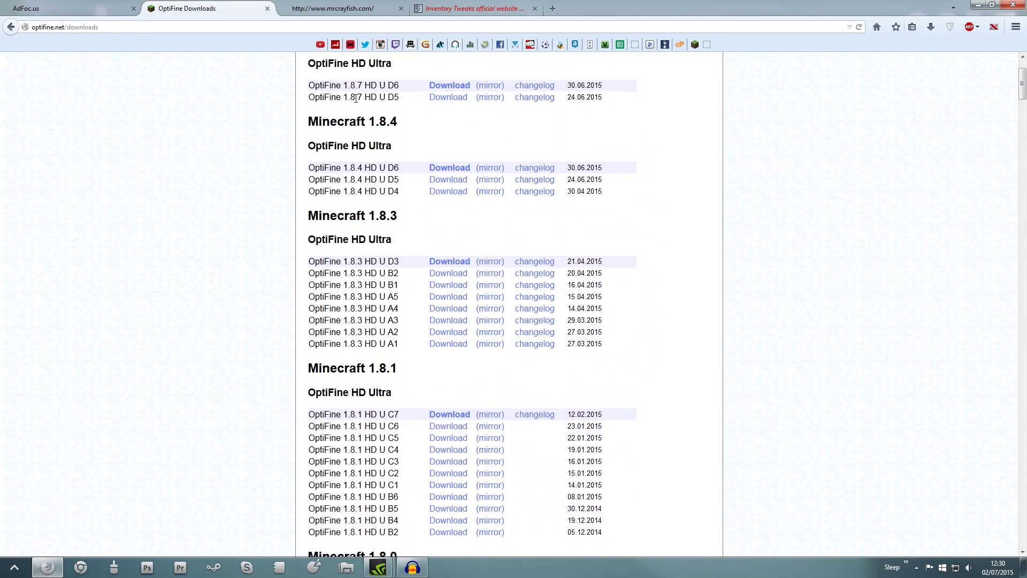
left_click(329, 5)
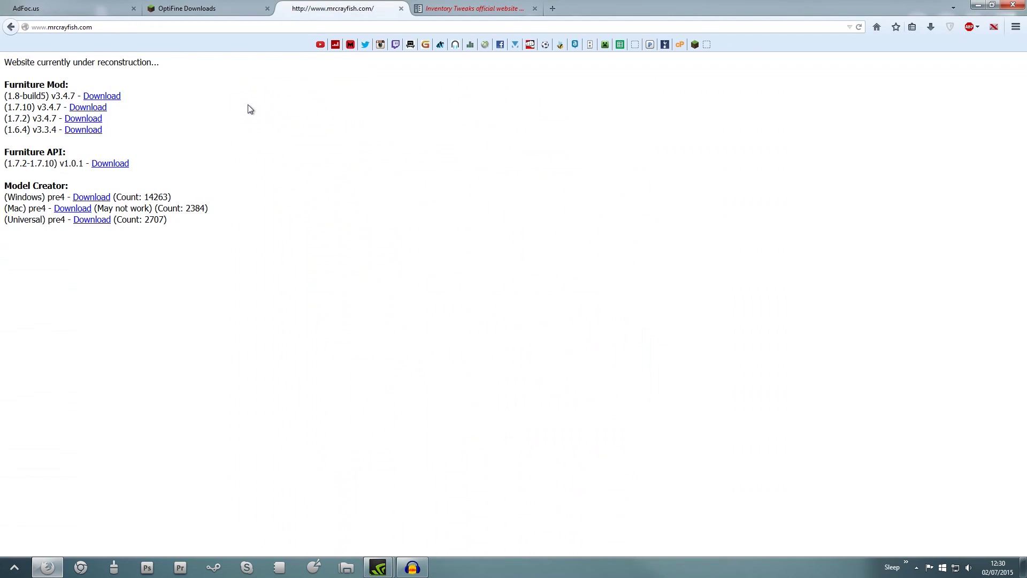
left_click(470, 8)
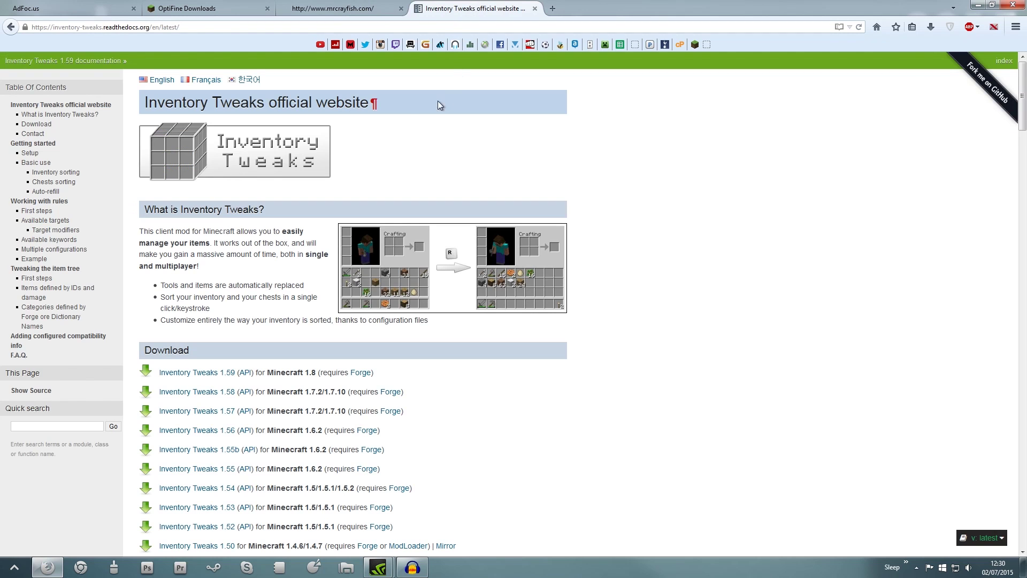
left_click(211, 5)
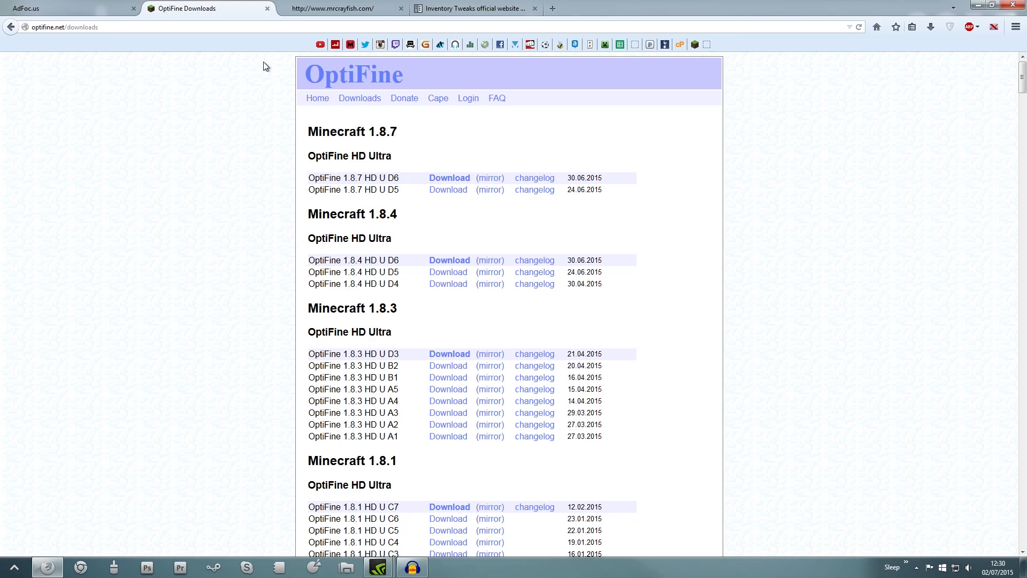
Find the OptiFine 1.8.0 HD U D5 release on the downloads page, then go to mrcrayfish.com.
left_click(101, 9)
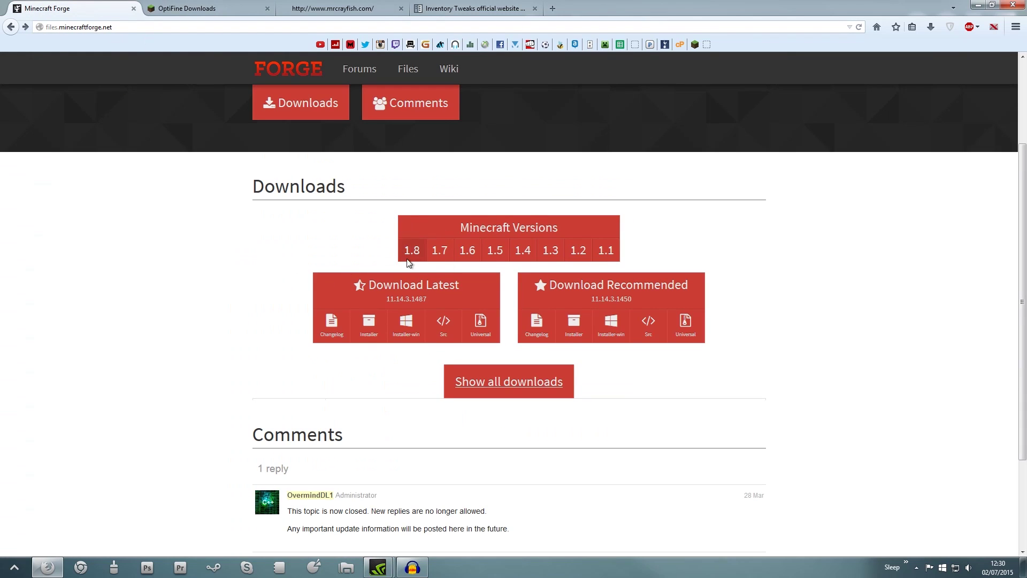
left_click(224, 6)
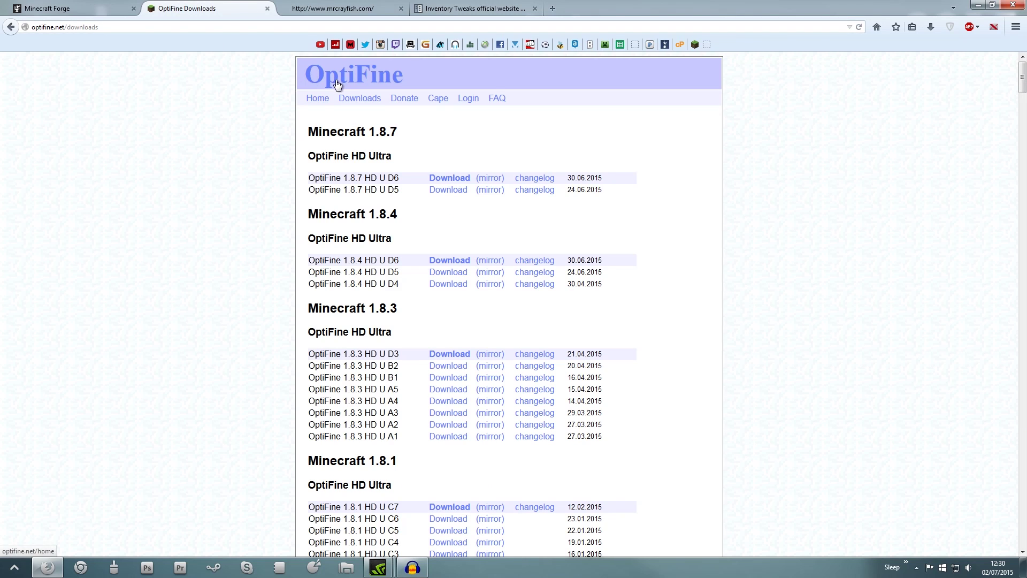
left_click_drag(387, 132, 372, 137)
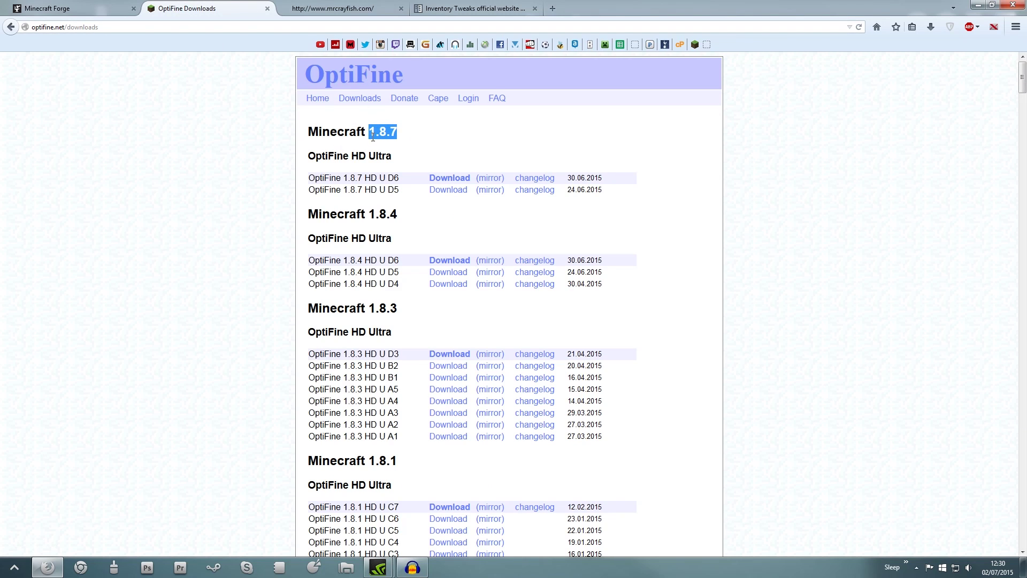
left_click(416, 144)
scroll(417, 145, "down", 9)
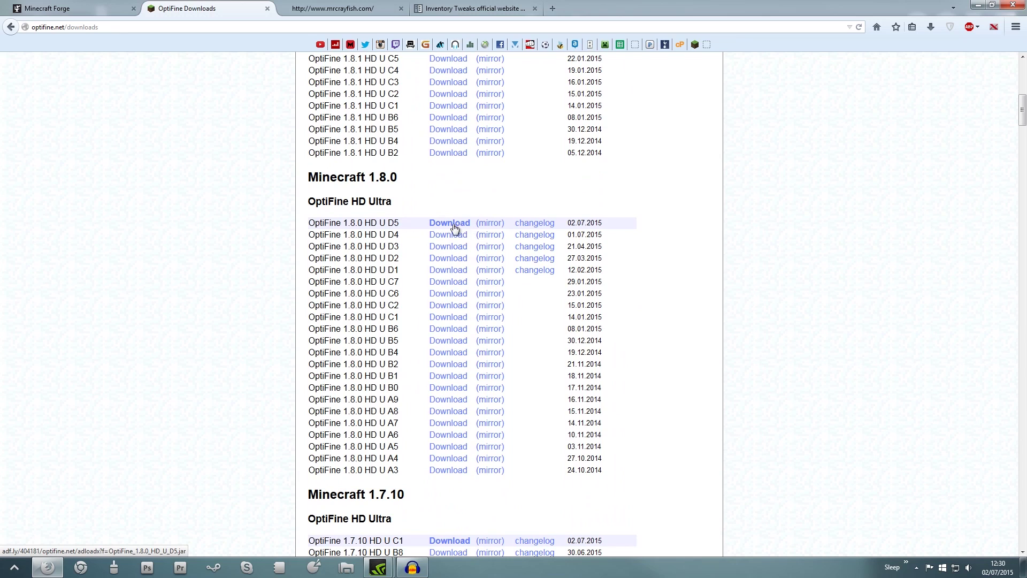
left_click_drag(336, 224, 405, 224)
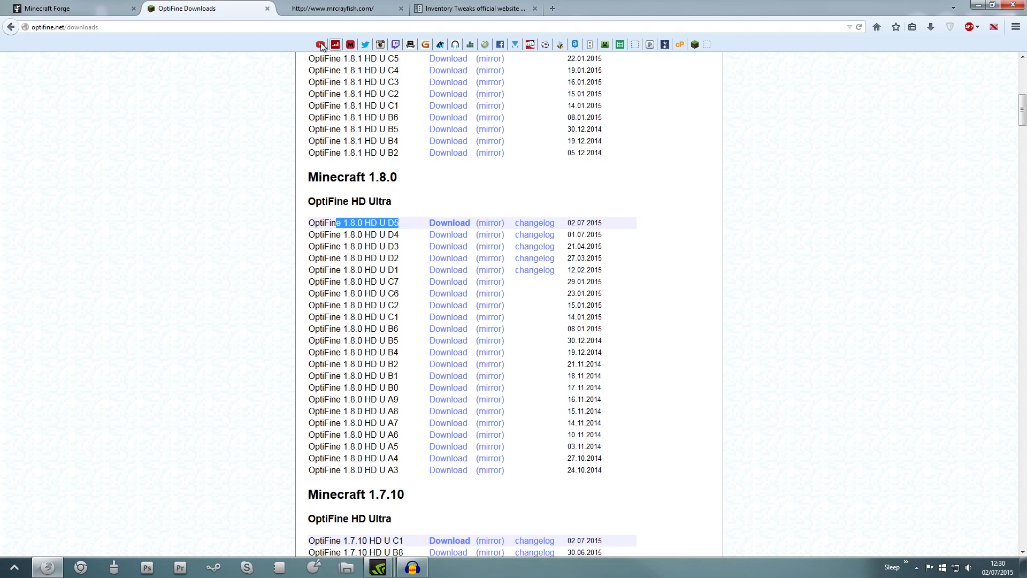
left_click(271, 103)
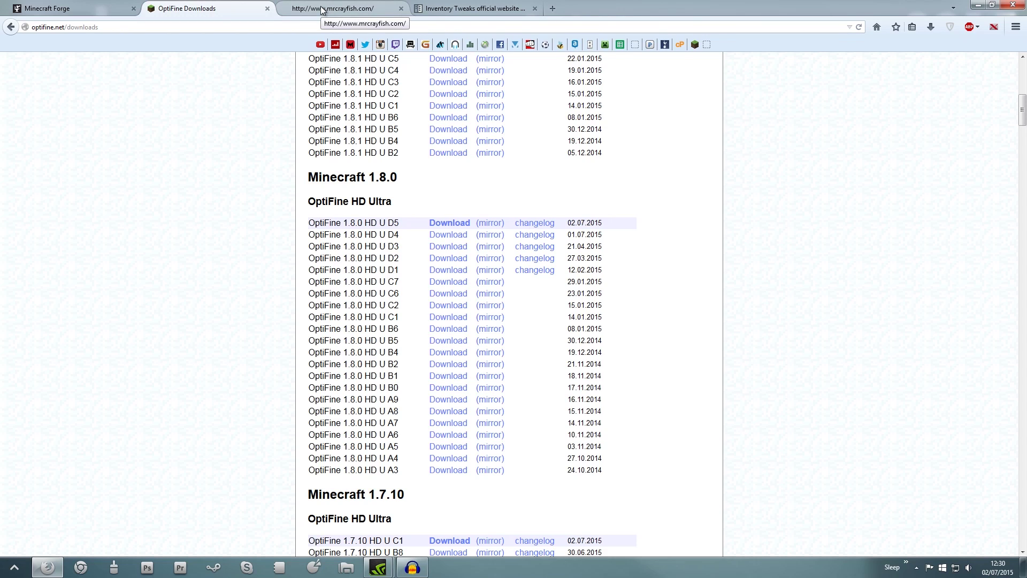
left_click(322, 11)
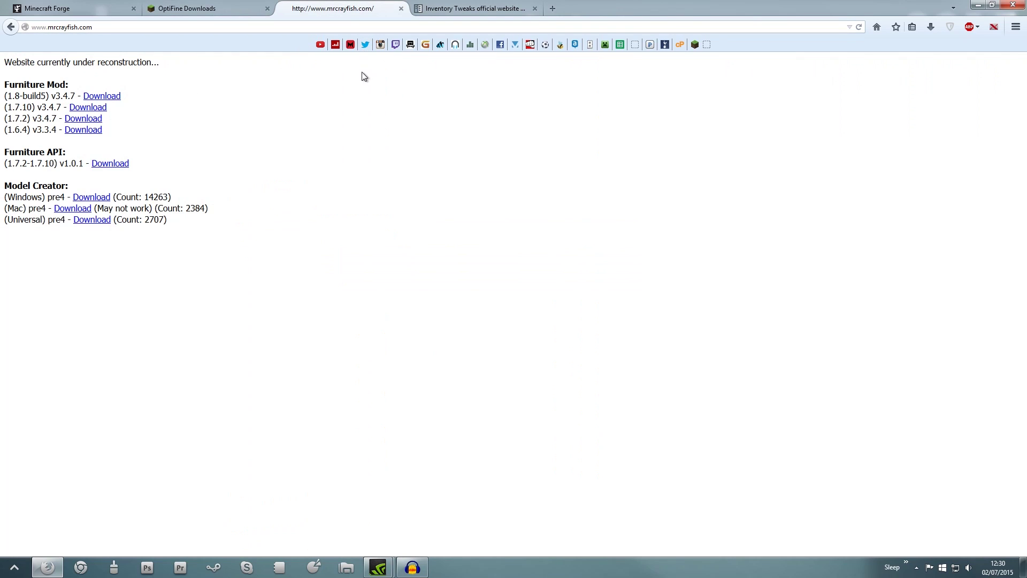
Check the Furniture Mod 1.8 download line and the Inventory Tweaks Minecraft 1.8 download row.
left_click_drag(148, 99, 11, 98)
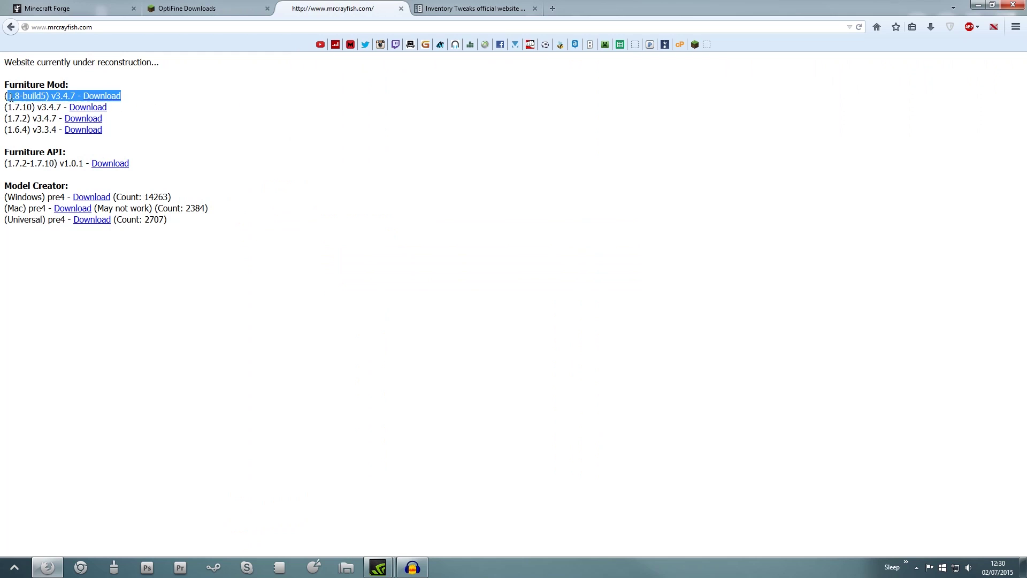
left_click(122, 105)
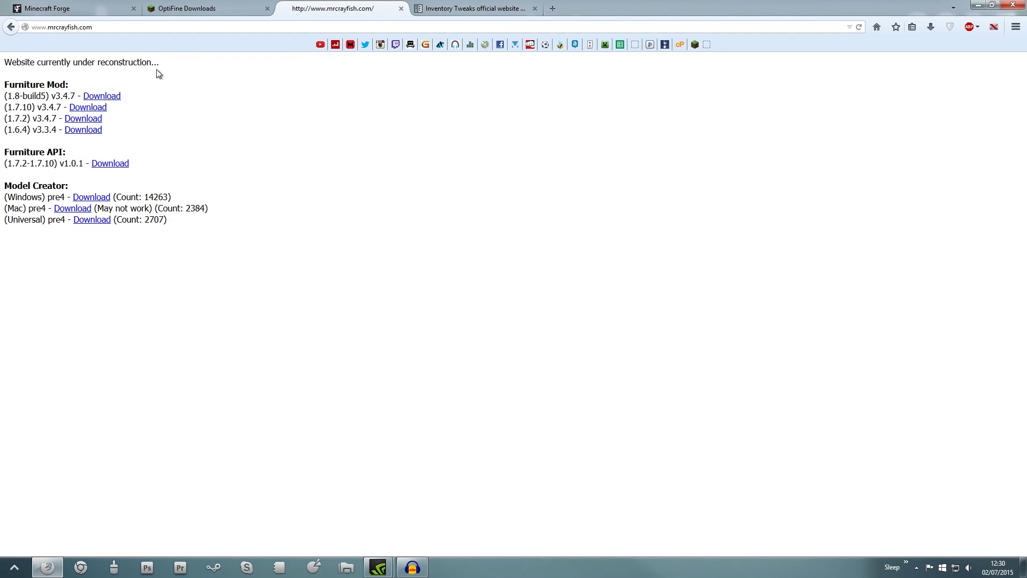
left_click(473, 10)
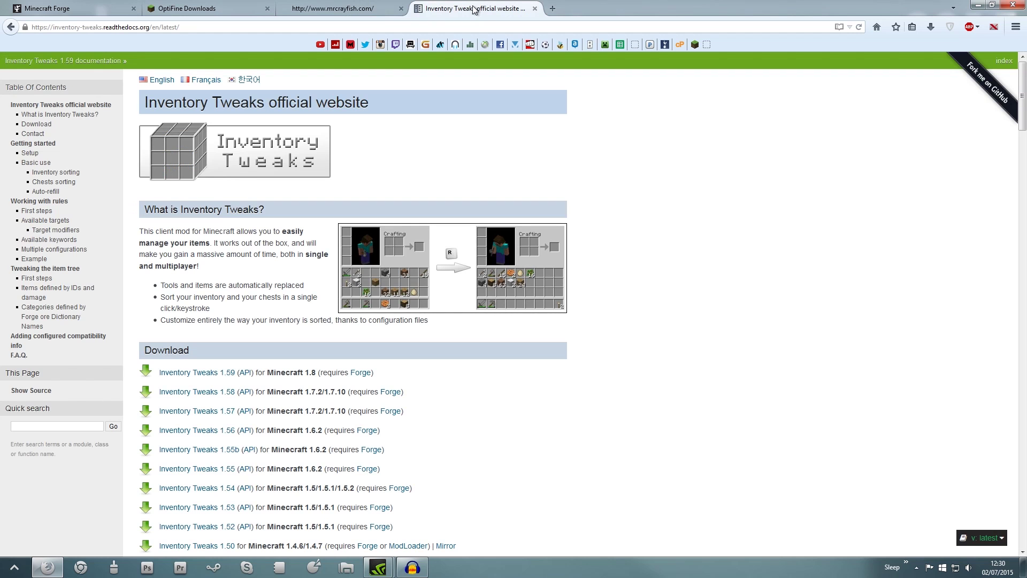
scroll(400, 202, "down", 4)
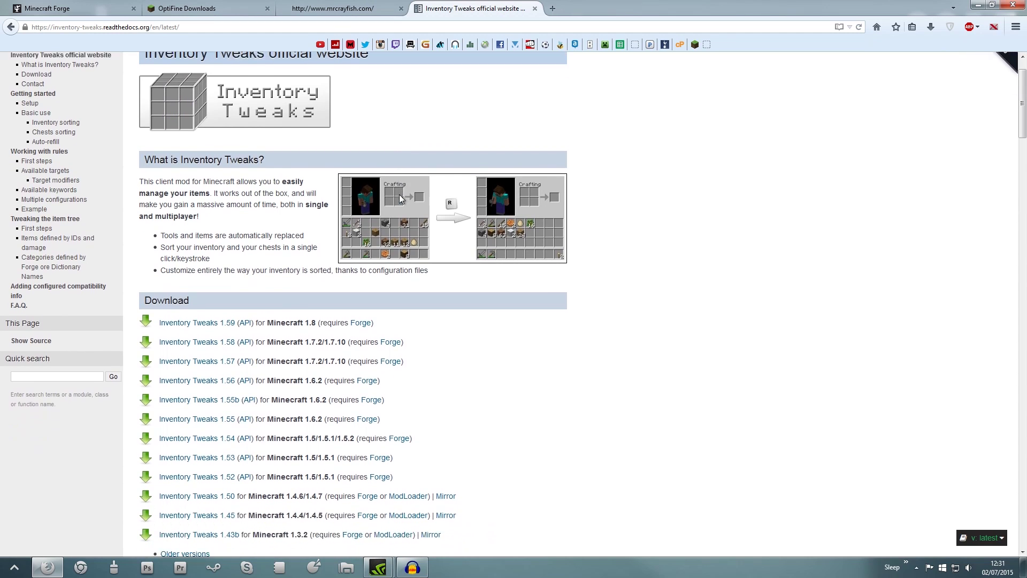
left_click_drag(270, 171, 313, 170)
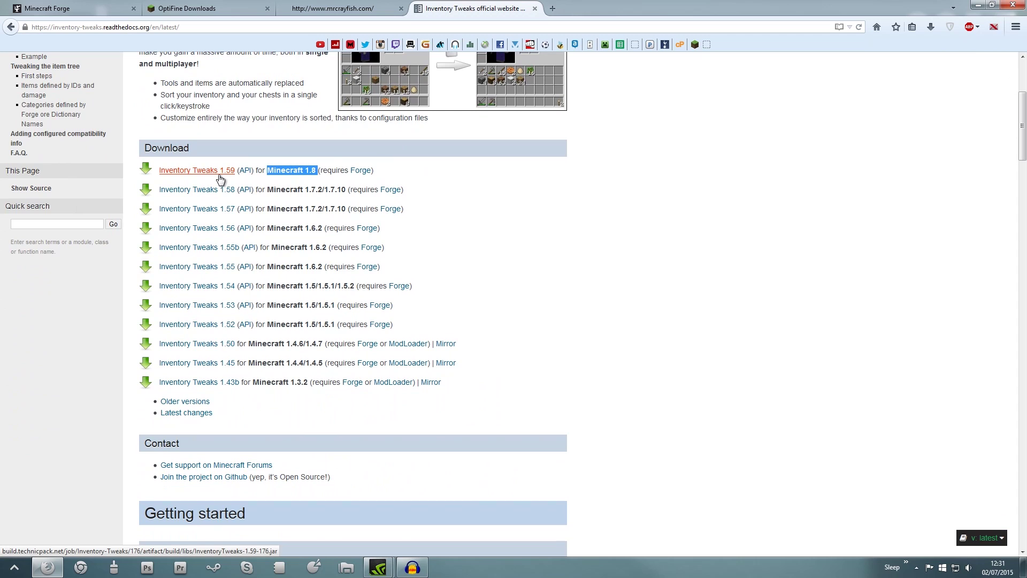
scroll(367, 236, "up", 4)
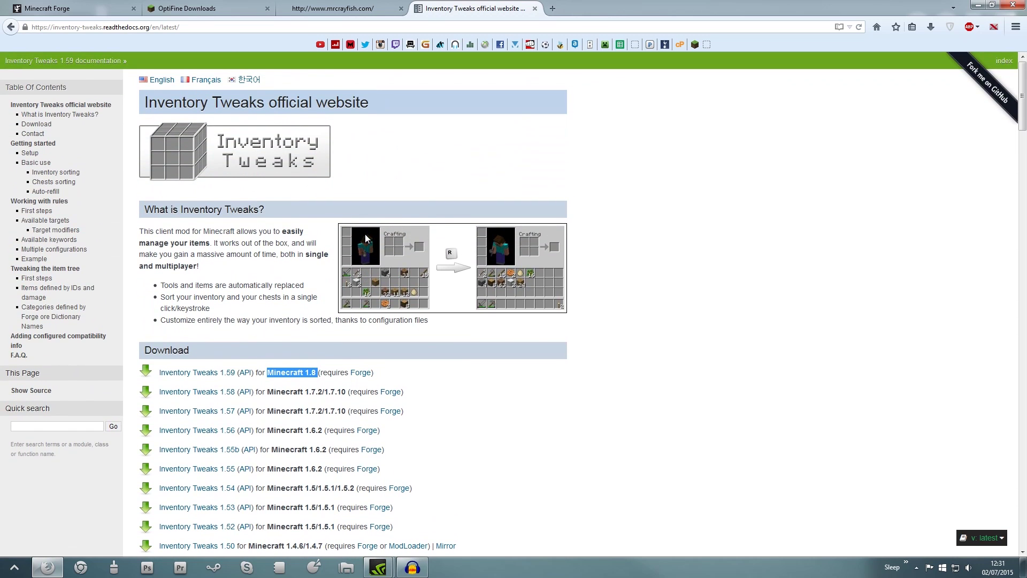
left_click(64, 8)
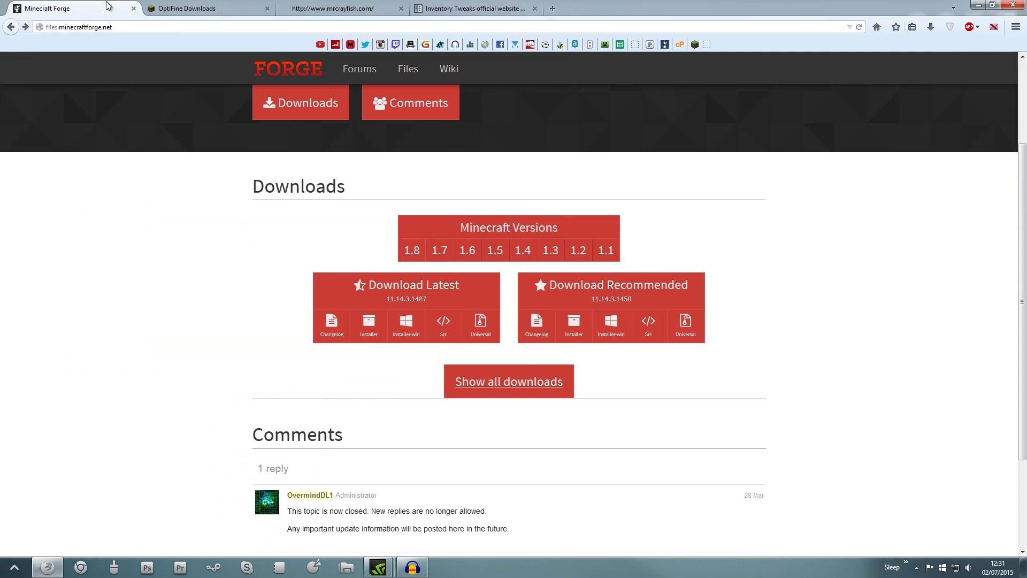
Minimize Firefox and group the three downloaded mod files near the desktop centre.
mouse_move(440, 258)
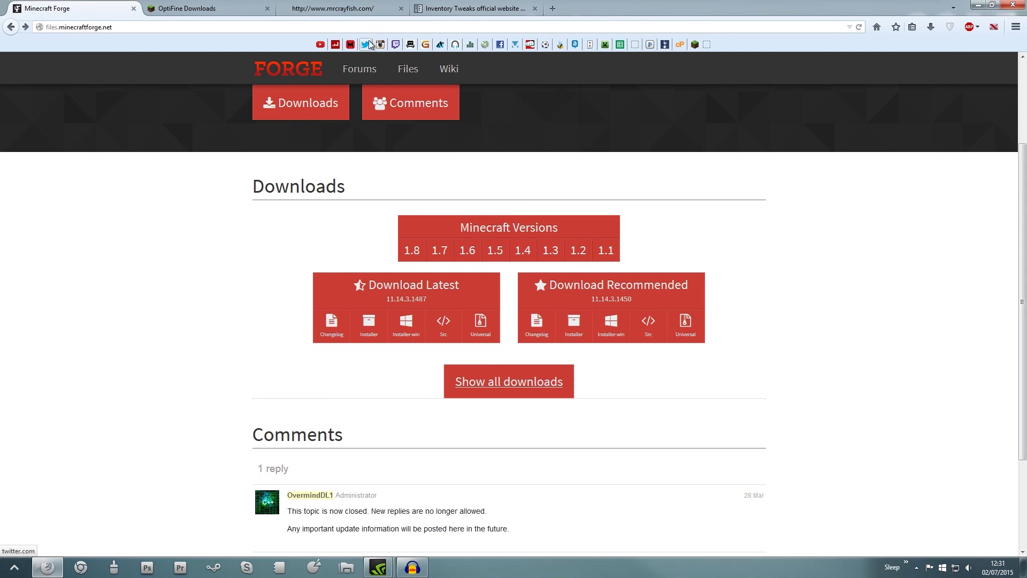
left_click(978, 5)
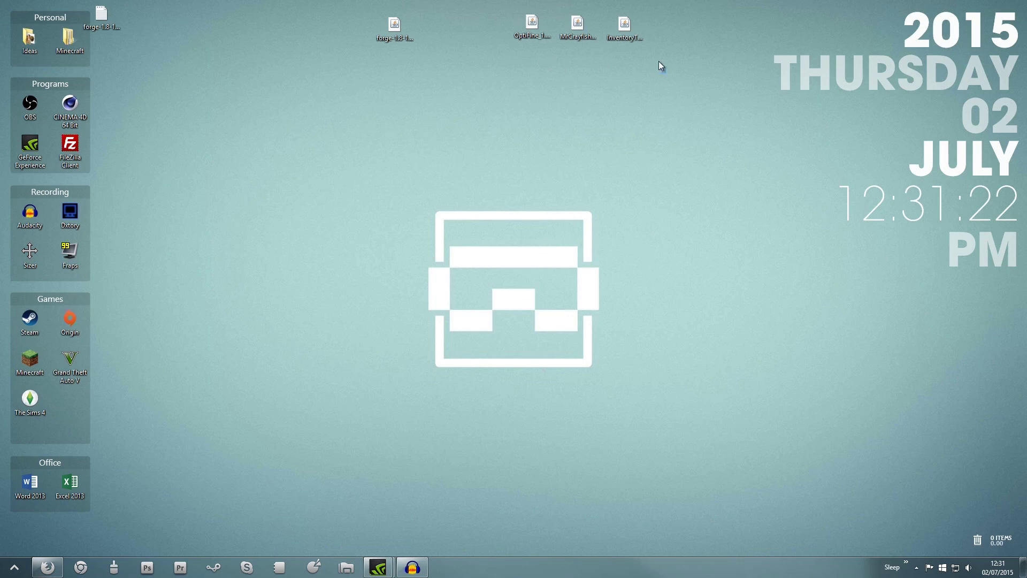
left_click_drag(659, 61, 505, 16)
left_click_drag(588, 25, 512, 180)
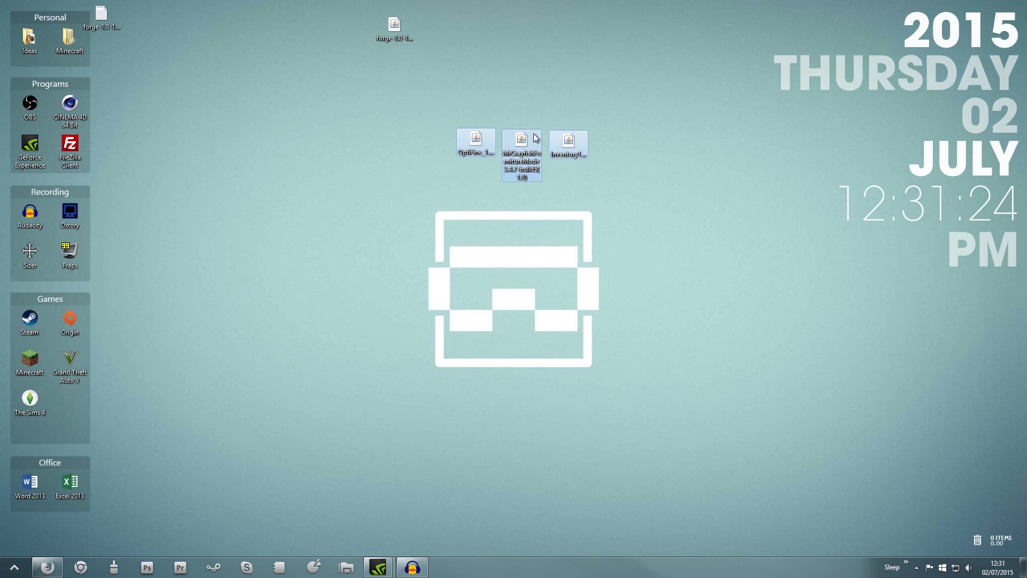
Deselect the mod files and start Minecraft from the Games group, allowing the launcher to run.
left_click(657, 149)
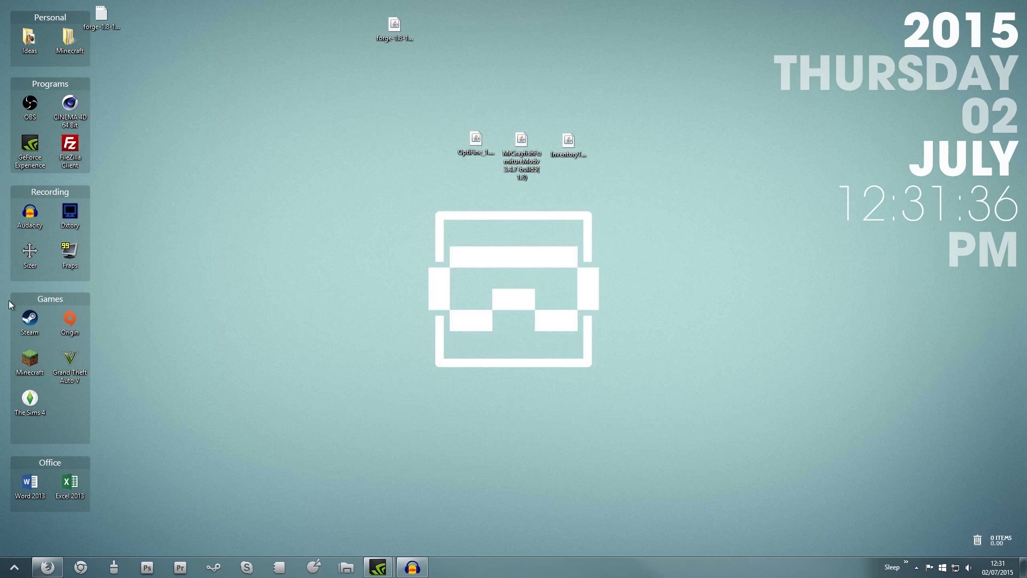
double_click(33, 367)
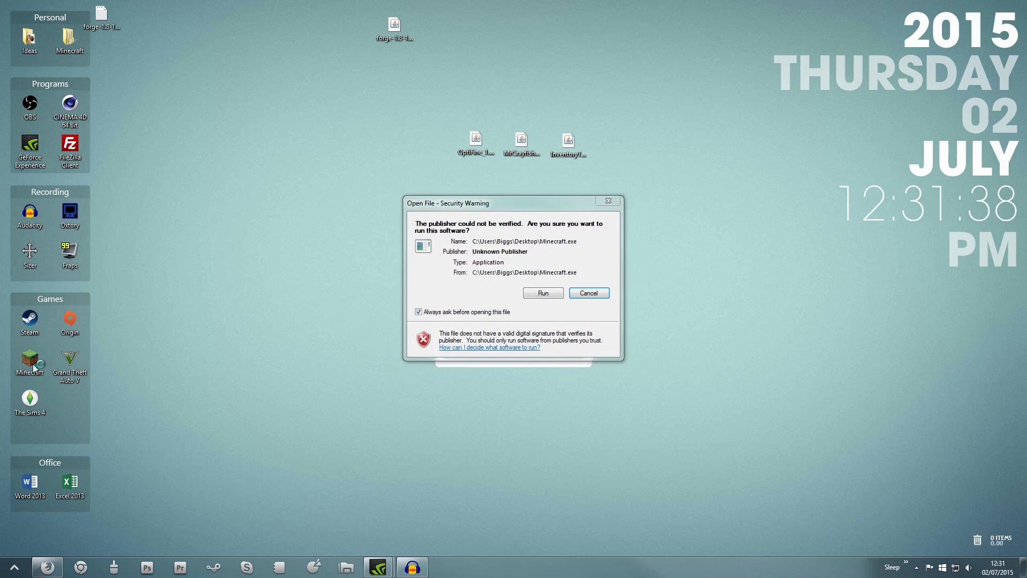
left_click(545, 294)
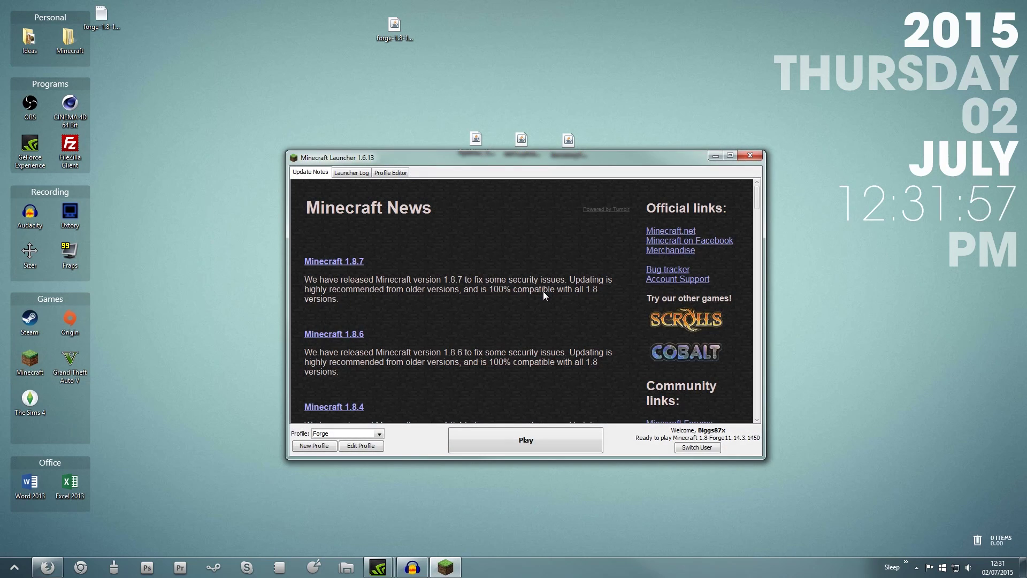
From the Forge profile's Profile Editor, open the .minecraft game directory and position the Explorer window.
left_click(367, 448)
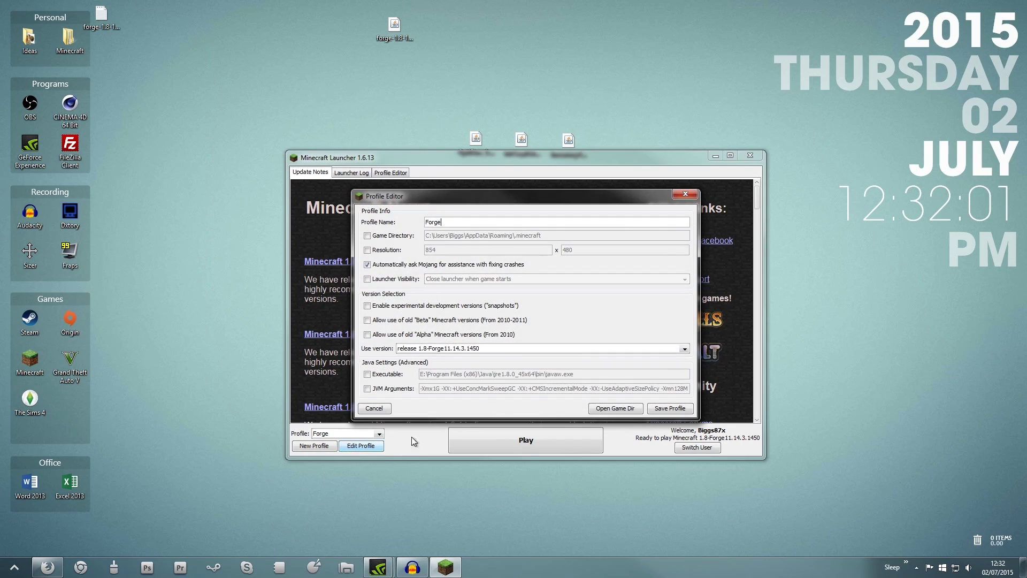
left_click(605, 410)
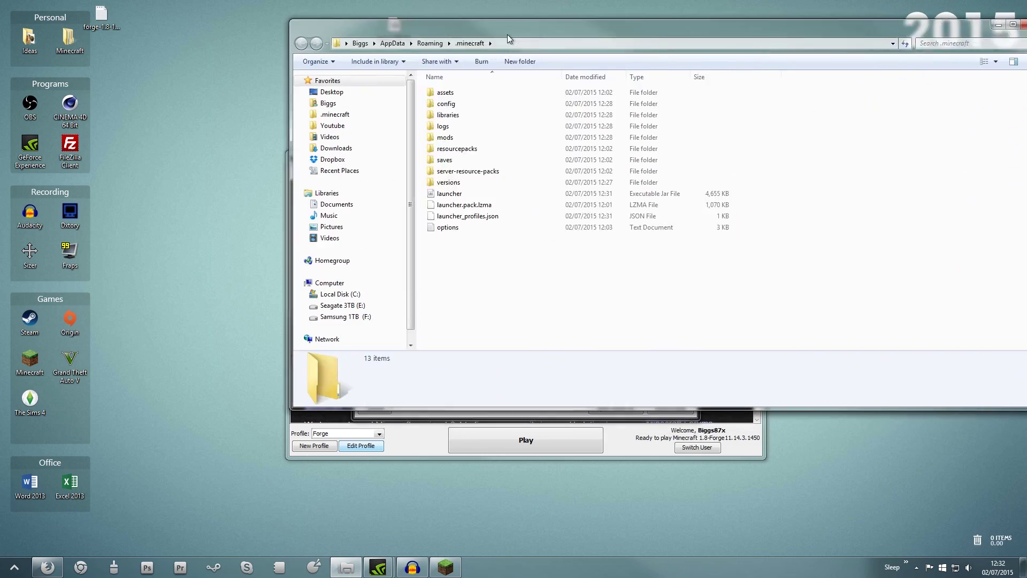
left_click_drag(507, 35, 390, 95)
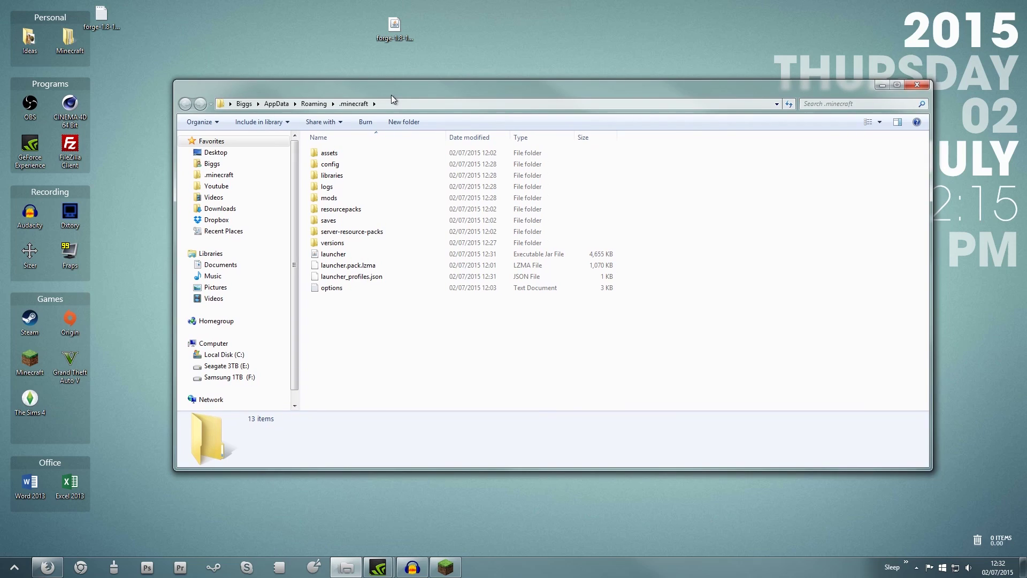
Move the InventoryTweaks, MrCrayfish Furniture and OptiFine jars into the mods folder, then close Explorer.
left_click(330, 201)
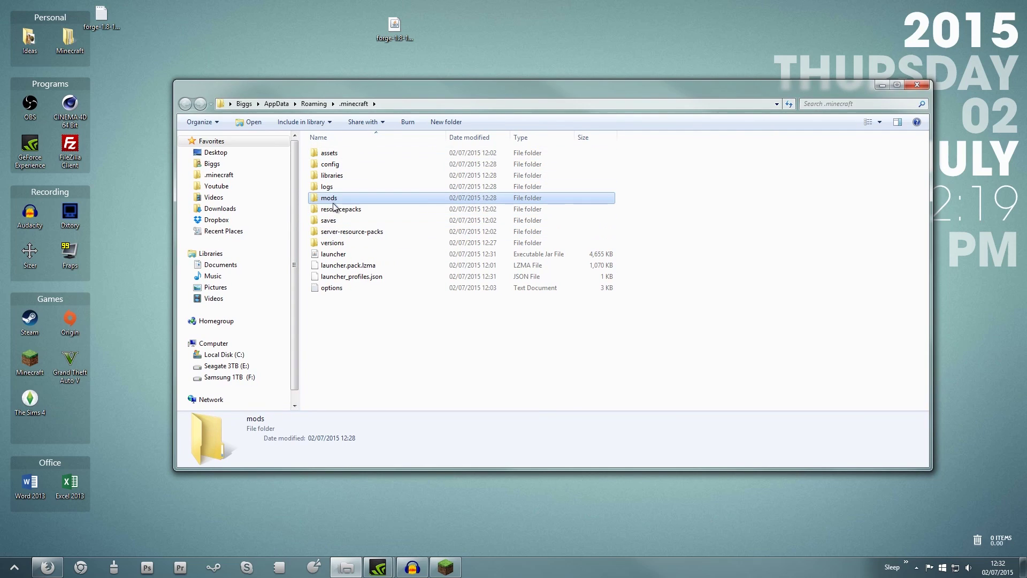
left_click_drag(489, 87, 506, 174)
left_click_drag(617, 132, 483, 65)
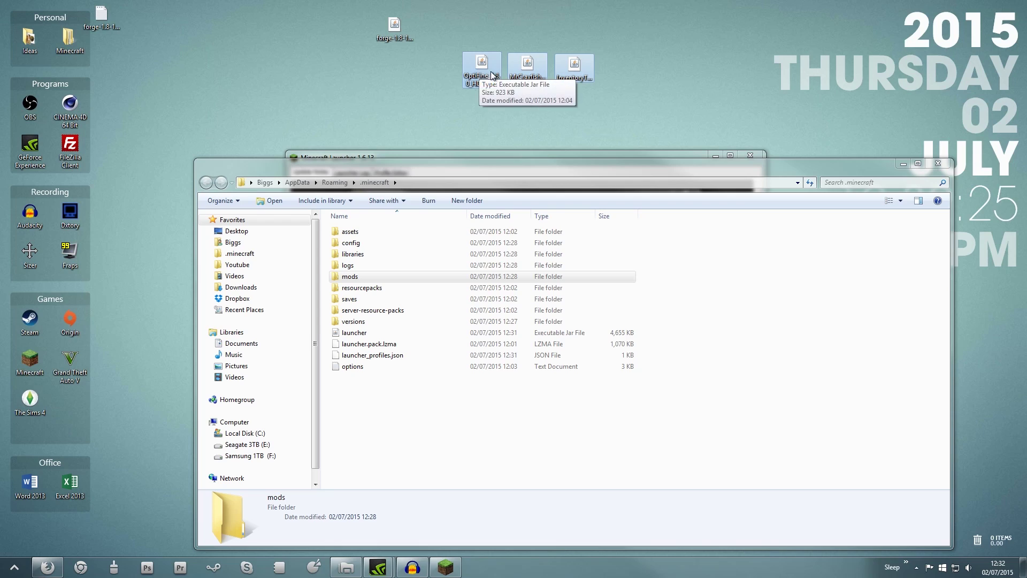
left_click(522, 66)
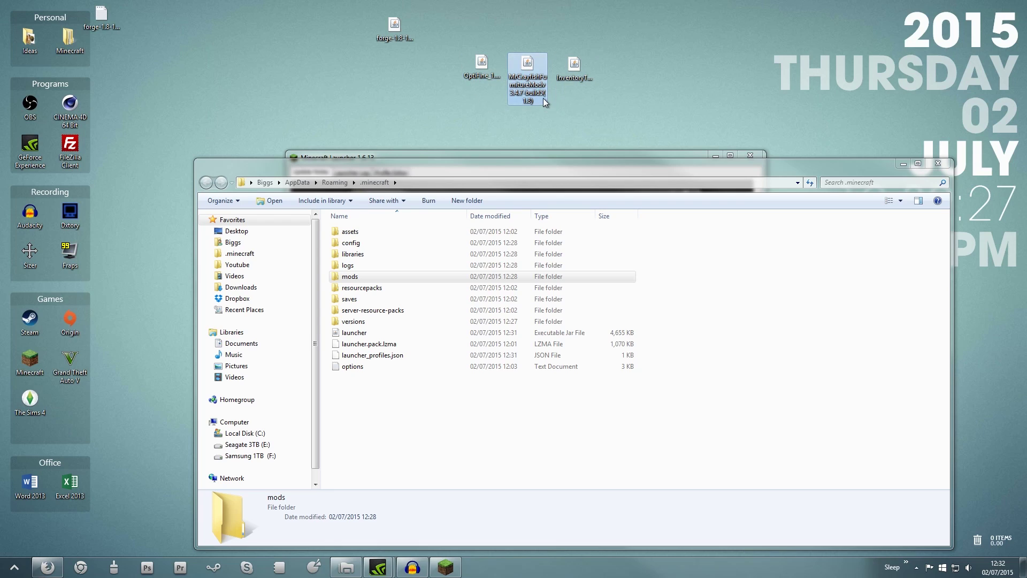
left_click(571, 72)
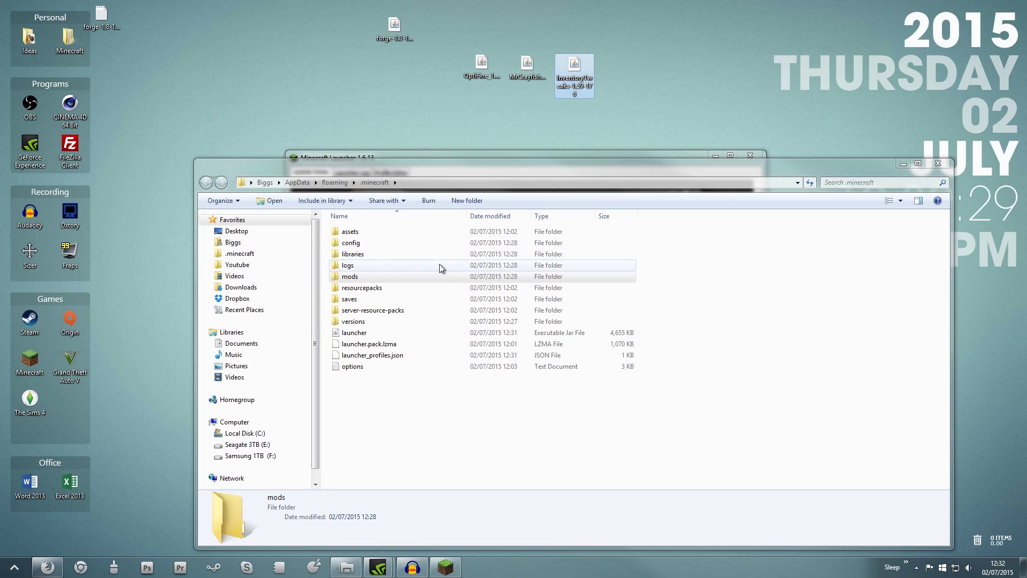
left_click(347, 276)
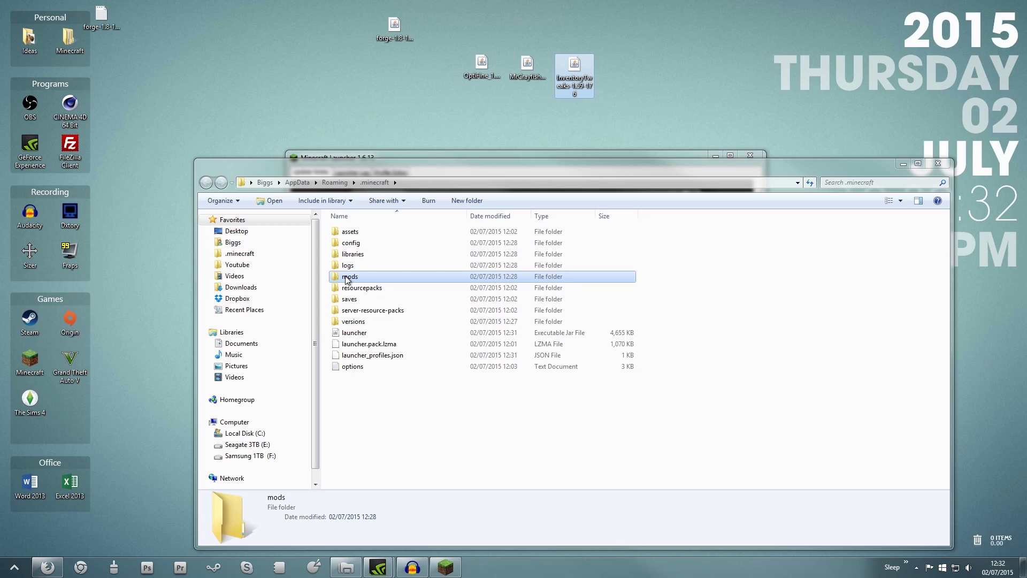
double_click(347, 275)
left_click_drag(558, 84, 406, 374)
left_click(406, 365)
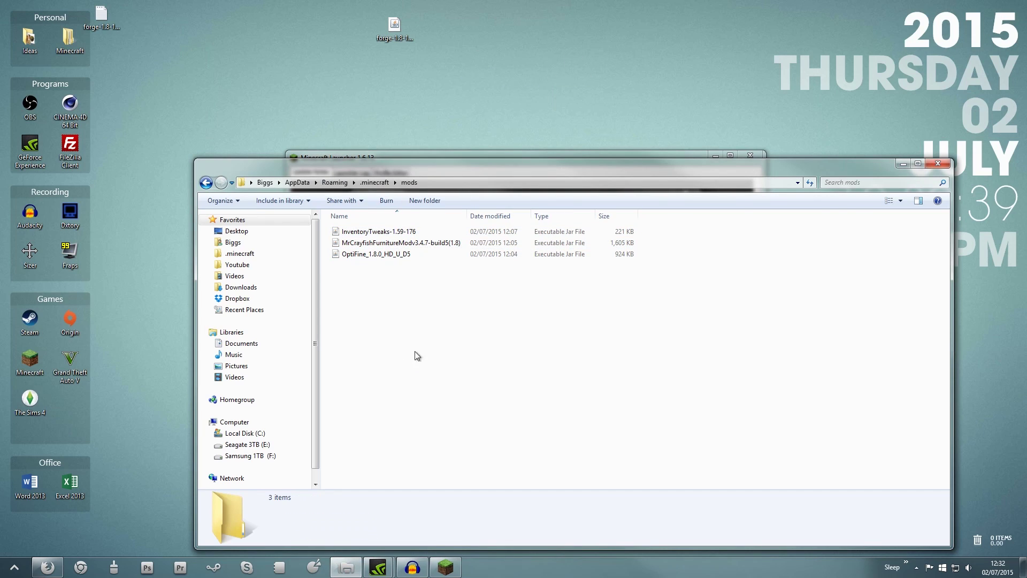
left_click(939, 161)
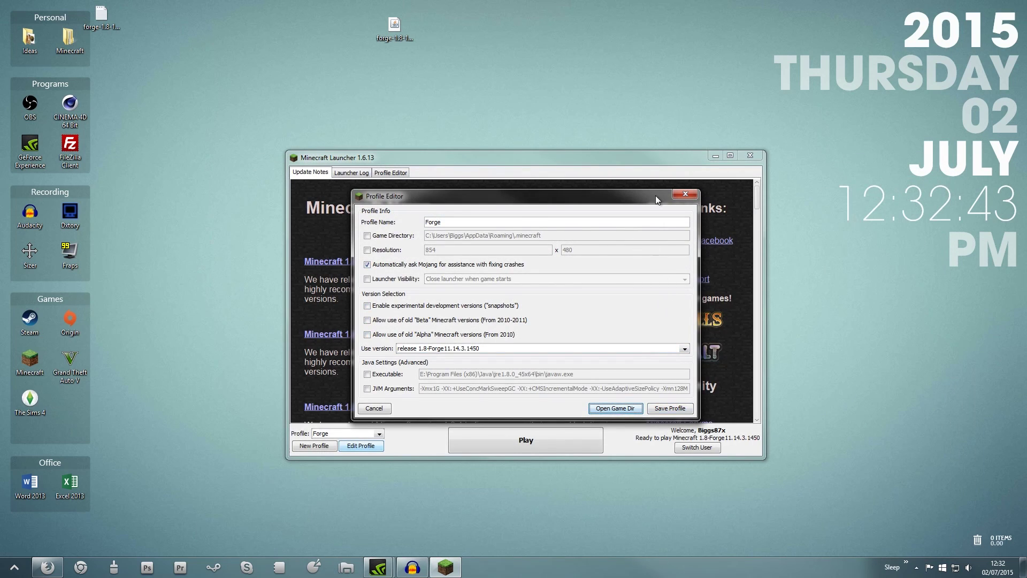
Launch Minecraft 1.8 from the launcher with the Forge profile selected.
left_click(684, 194)
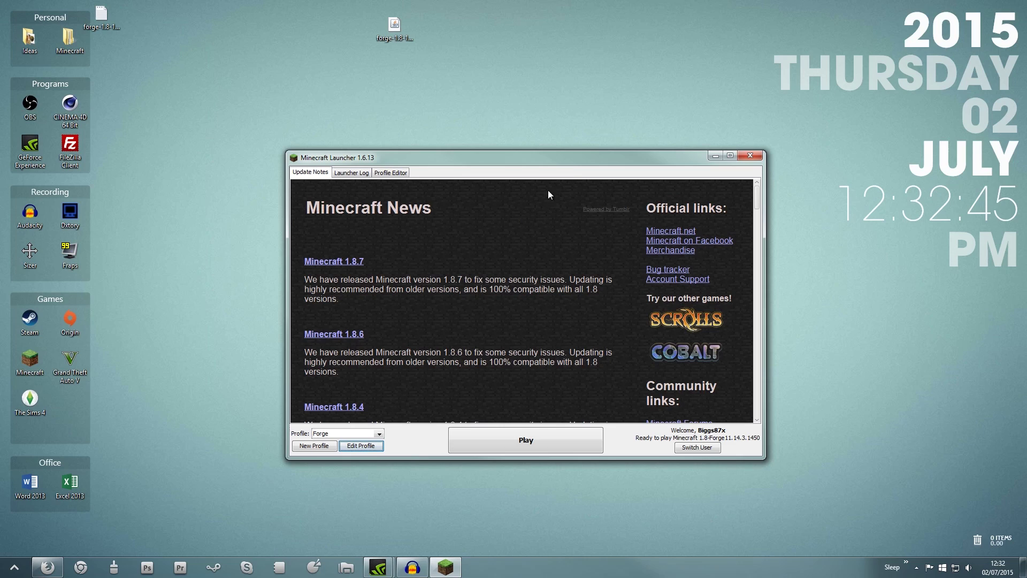
left_click_drag(568, 161, 594, 95)
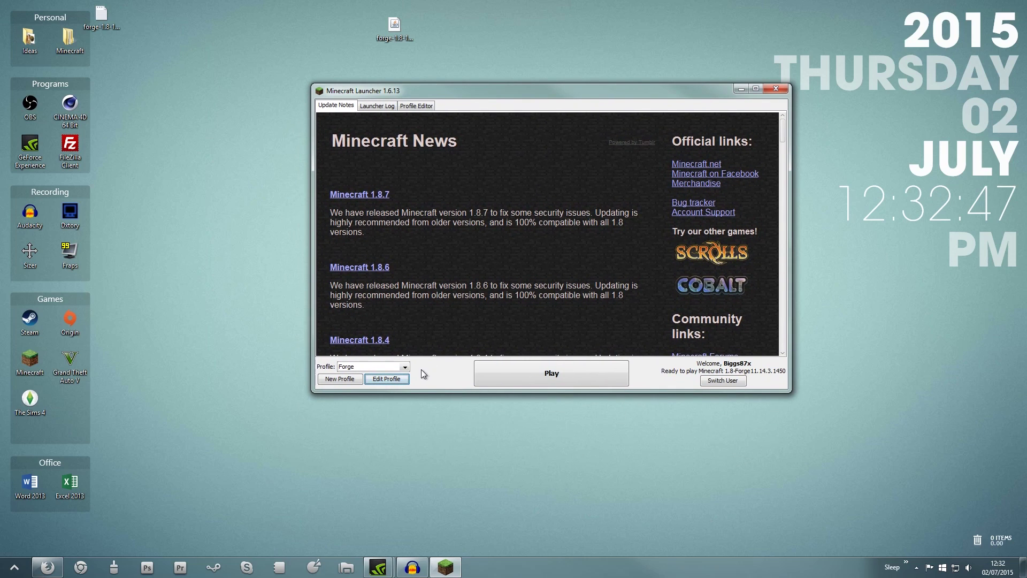
left_click(404, 368)
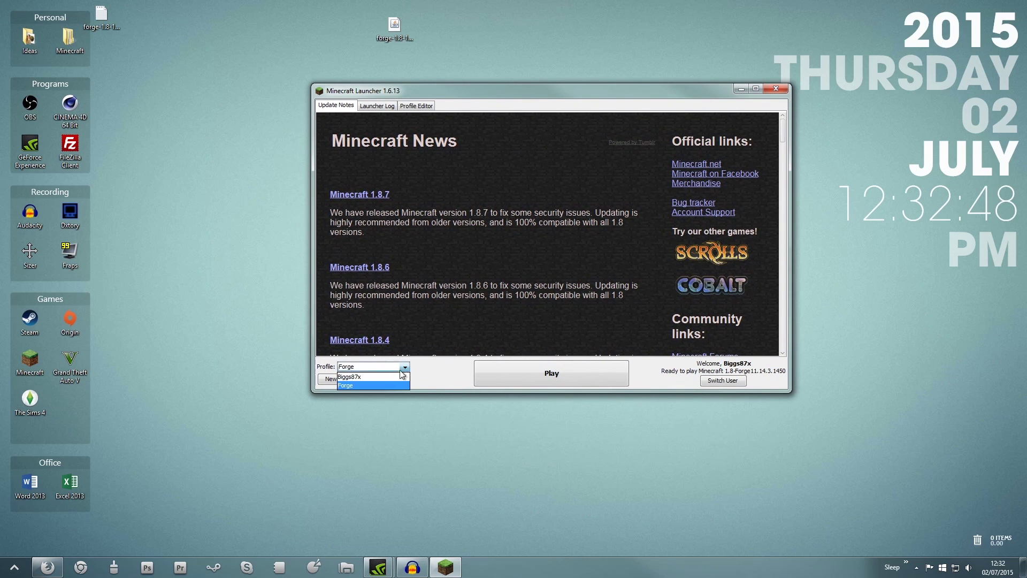
left_click(346, 385)
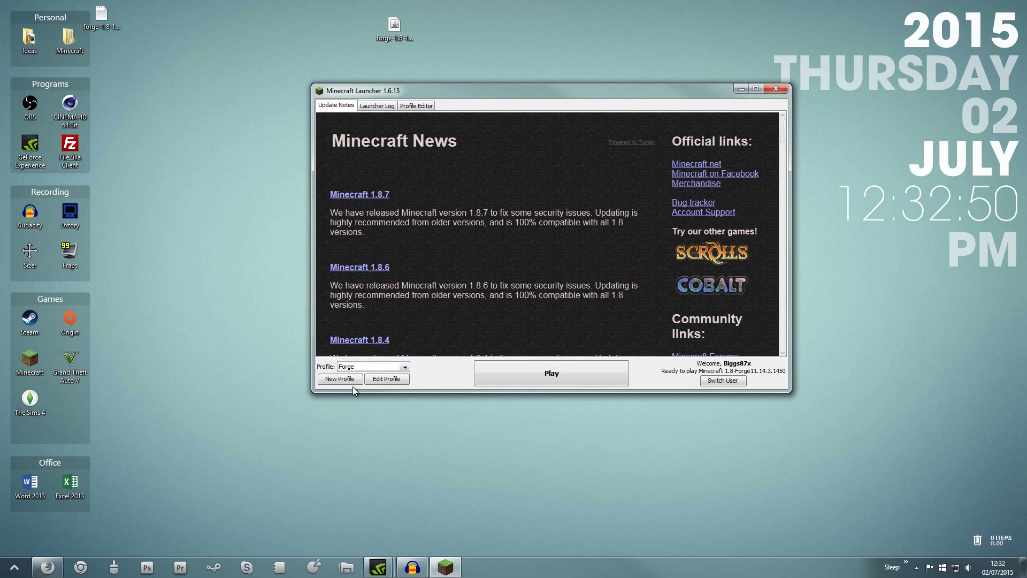
left_click(535, 372)
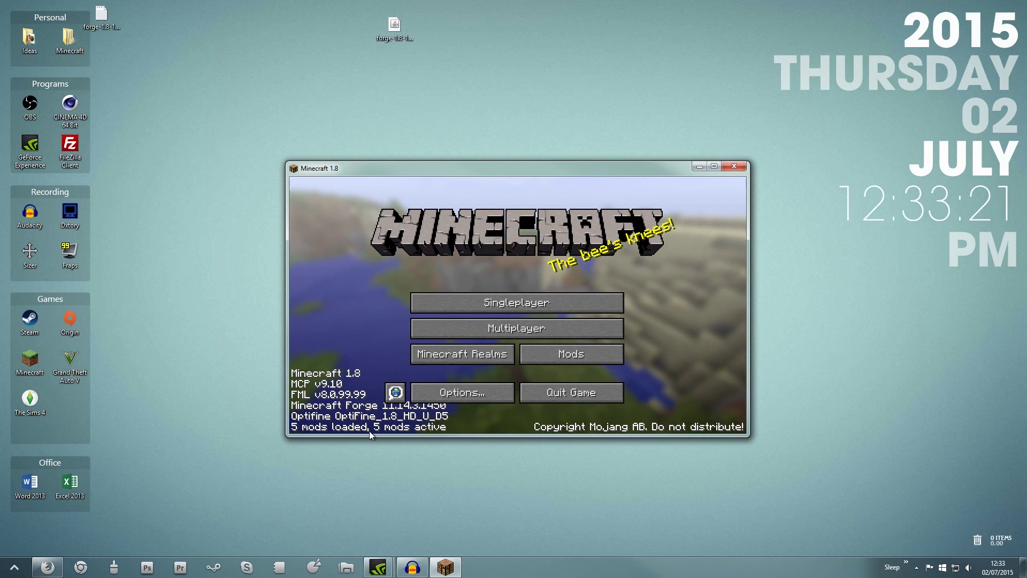
left_click(575, 355)
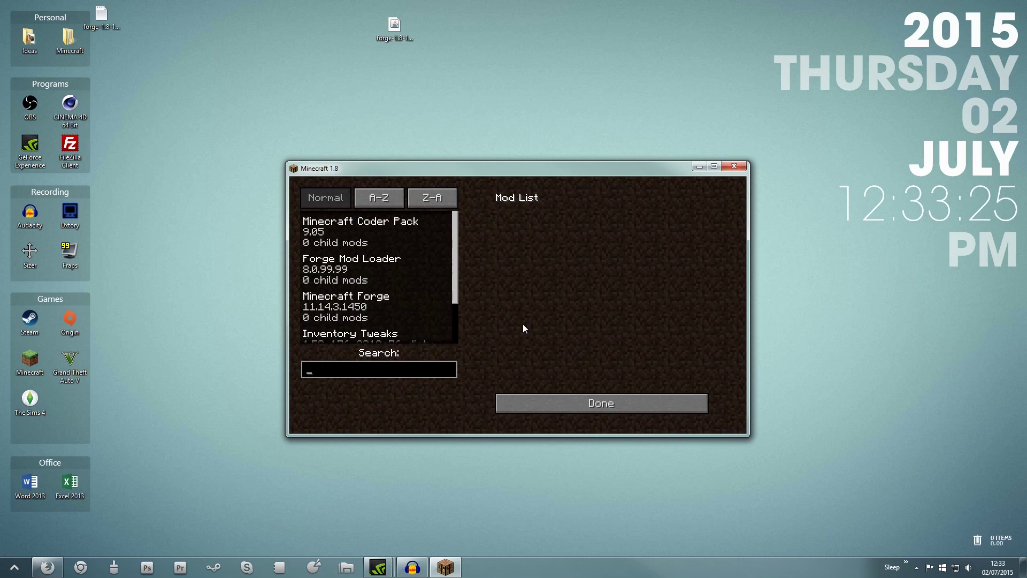
left_click_drag(456, 247, 447, 300)
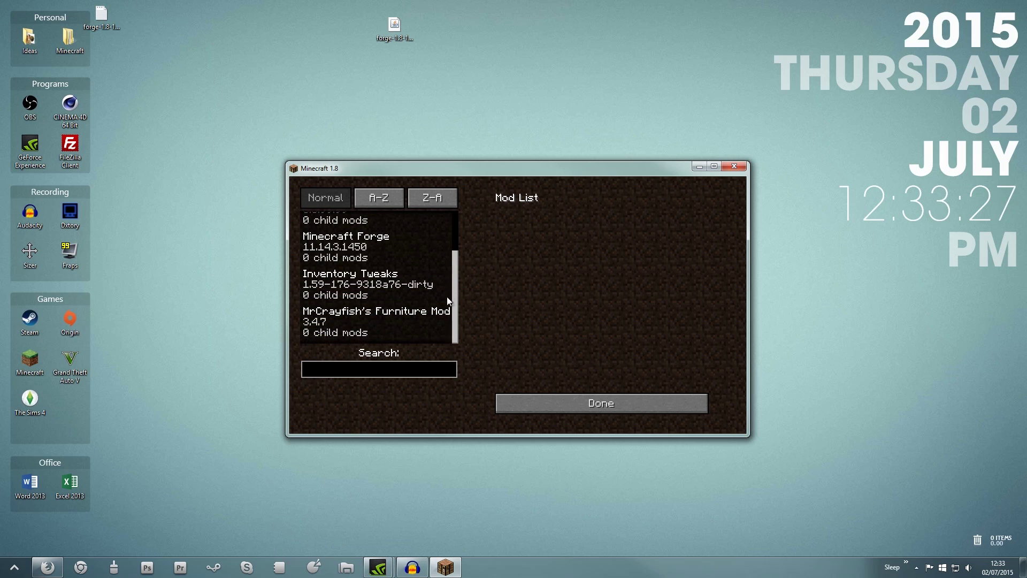
left_click(364, 274)
left_click(349, 314)
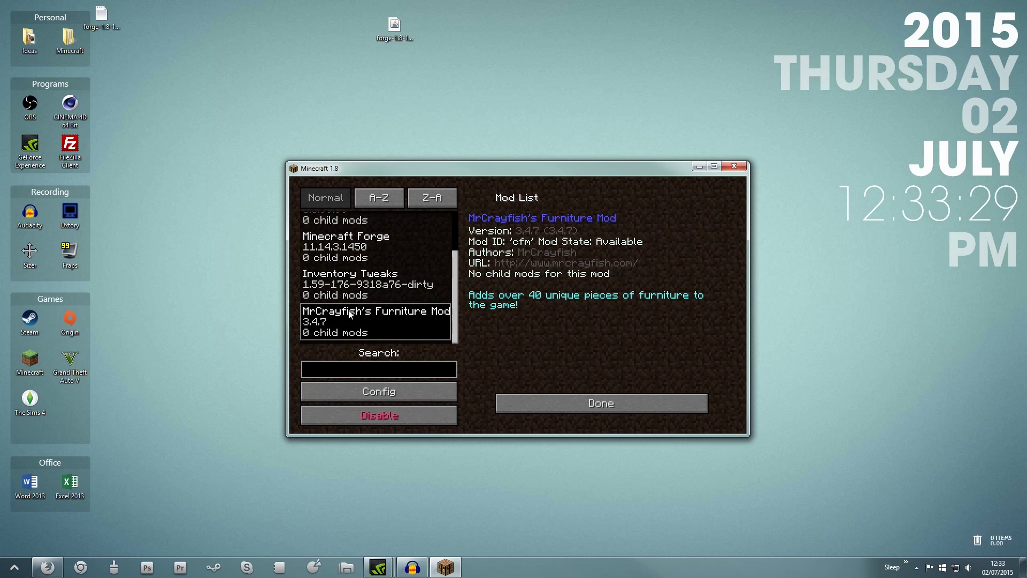
left_click_drag(455, 290, 460, 241)
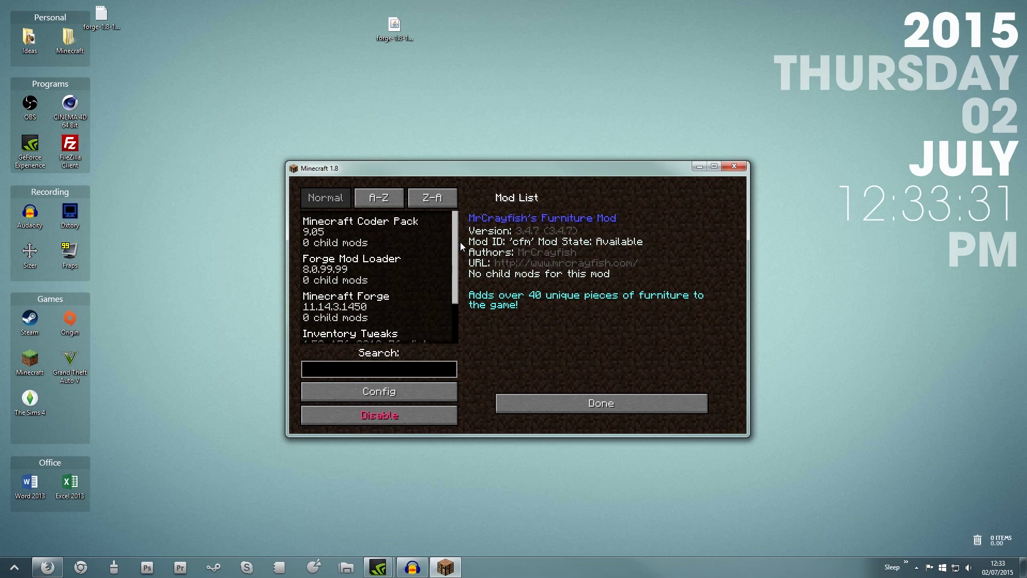
left_click(567, 402)
left_click(466, 391)
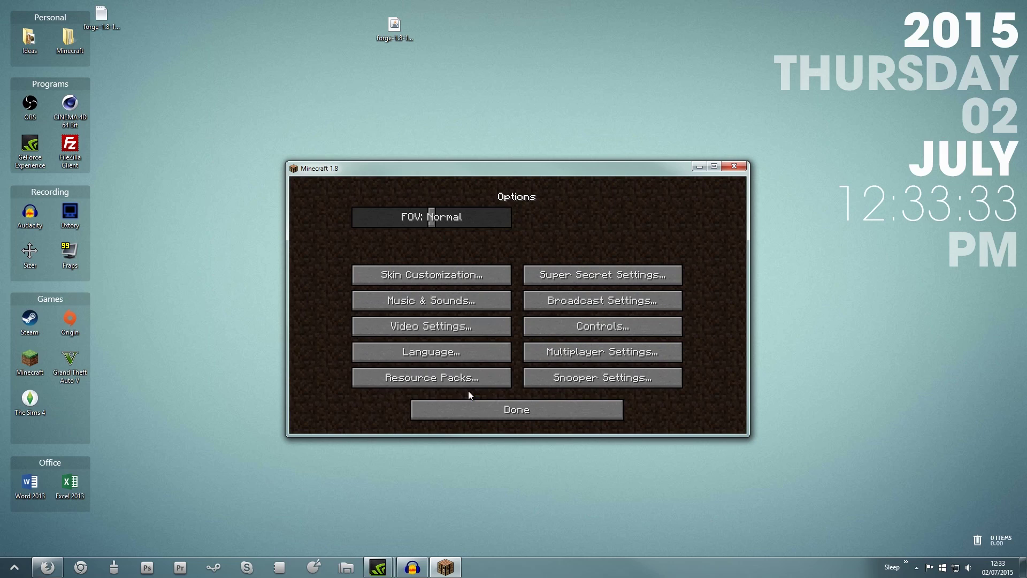
left_click(453, 321)
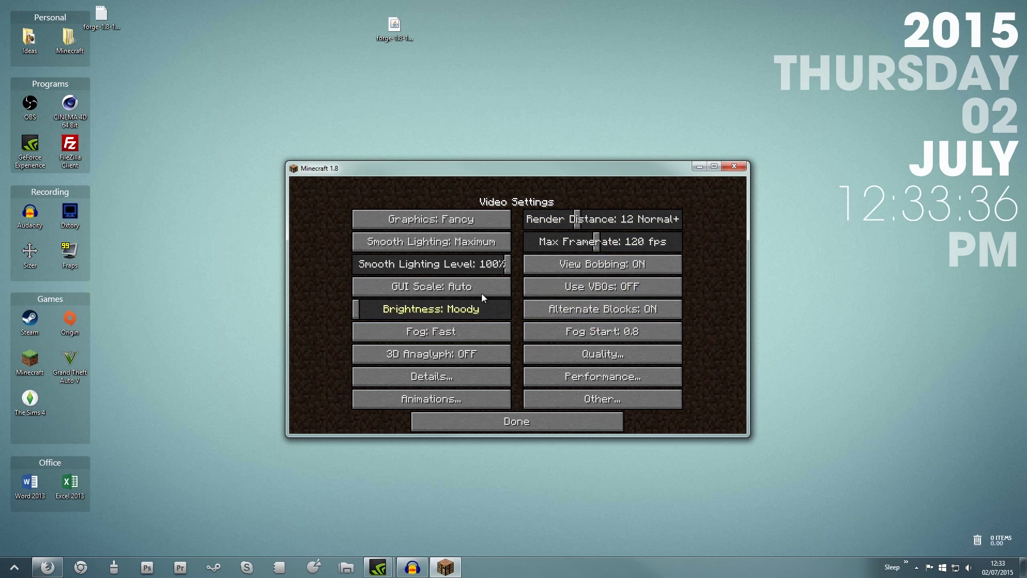
left_click(521, 420)
left_click(515, 412)
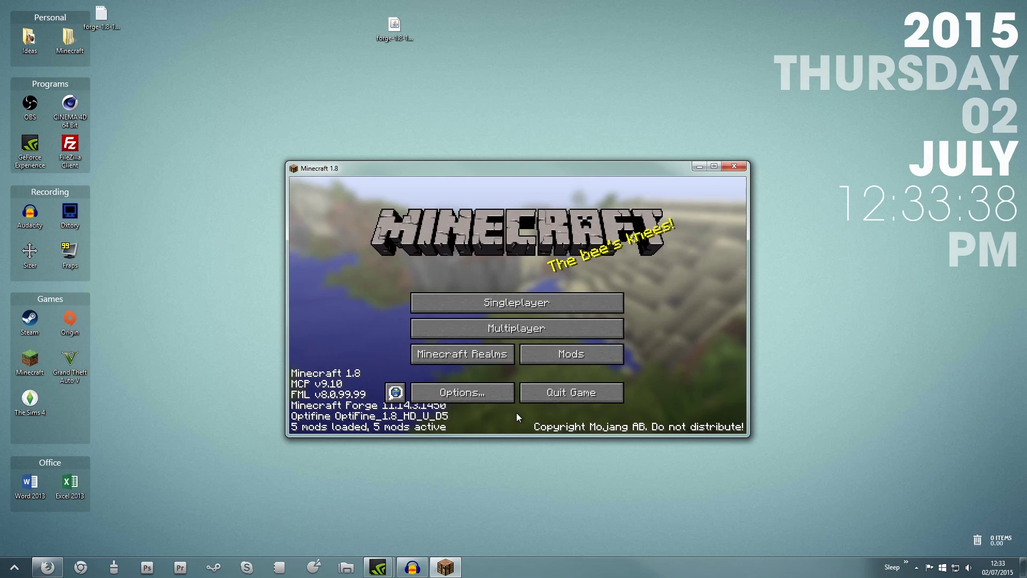
Create and load a singleplayer world named New World in Creative game mode.
left_click(530, 305)
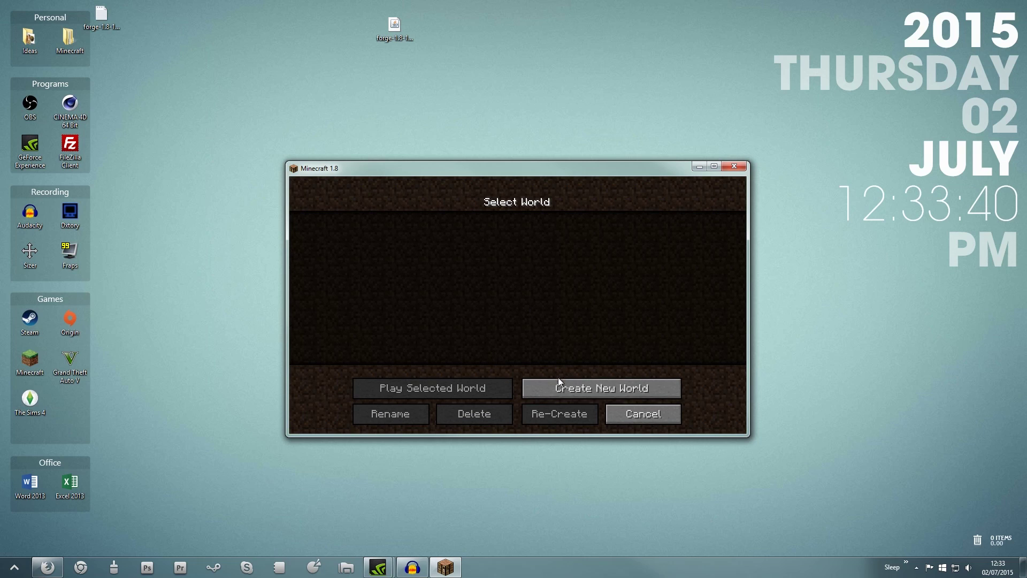
left_click(558, 381)
left_click(522, 313)
left_click(522, 313)
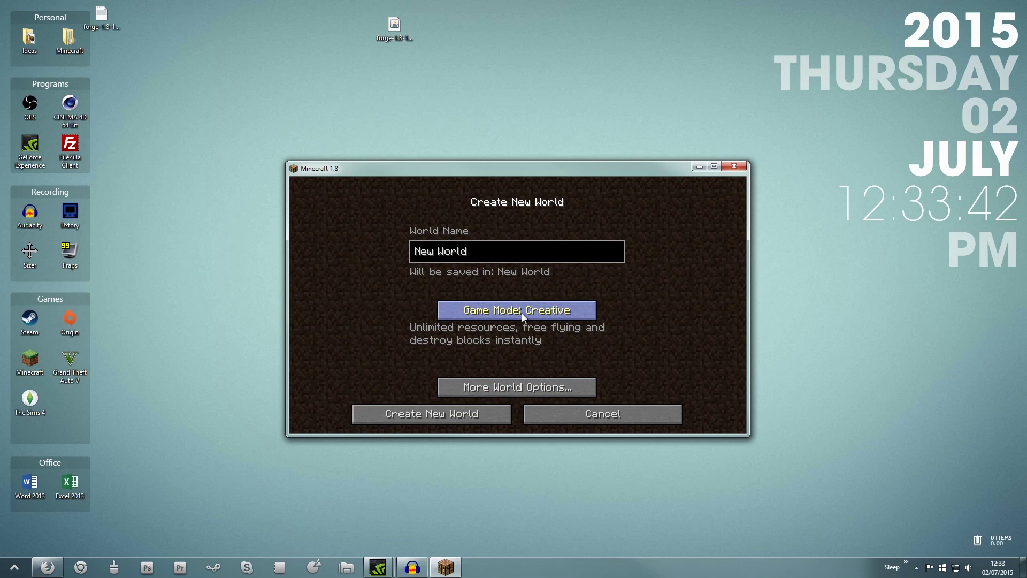
left_click(576, 413)
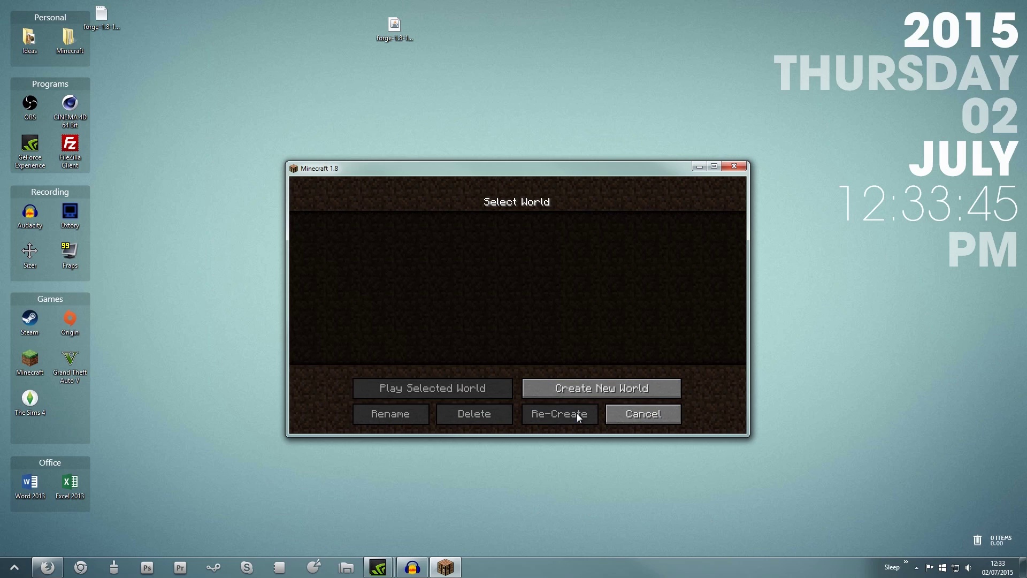
left_click(577, 390)
left_click(540, 313)
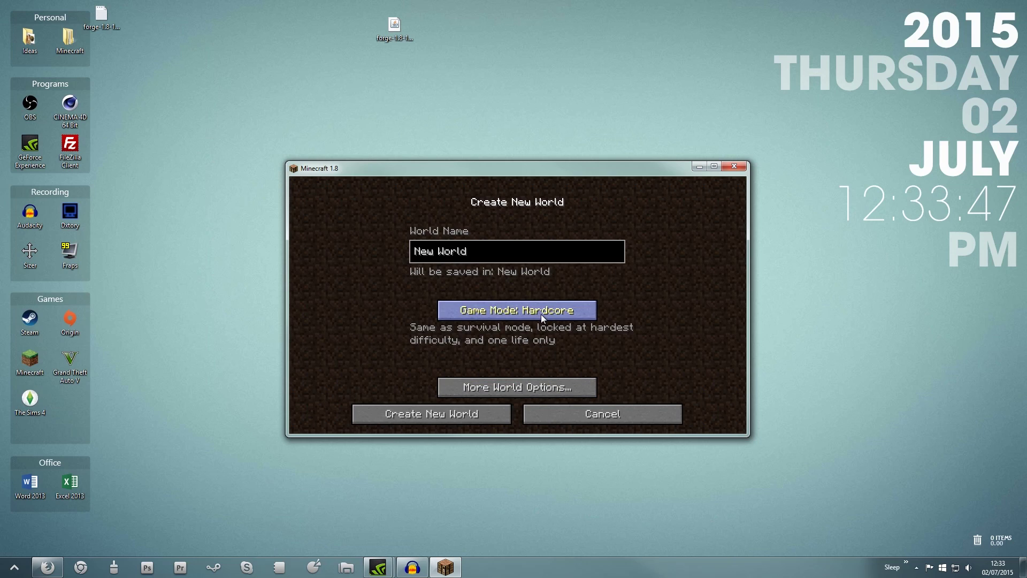
left_click(540, 313)
left_click(474, 415)
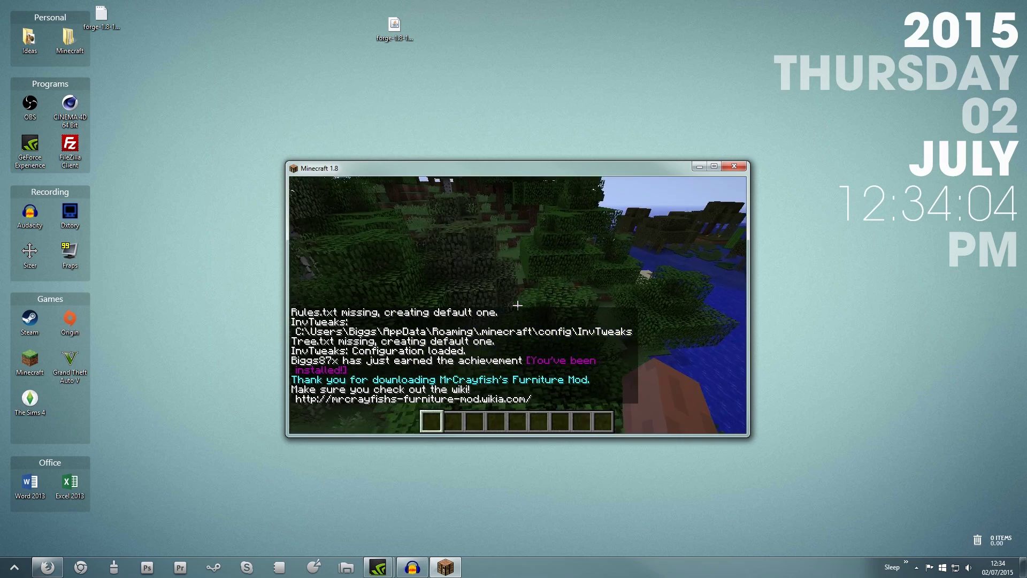
From the creative inventory's Furniture tab, add grey item, blue table, dome and toilet to the hotbar.
key("e")
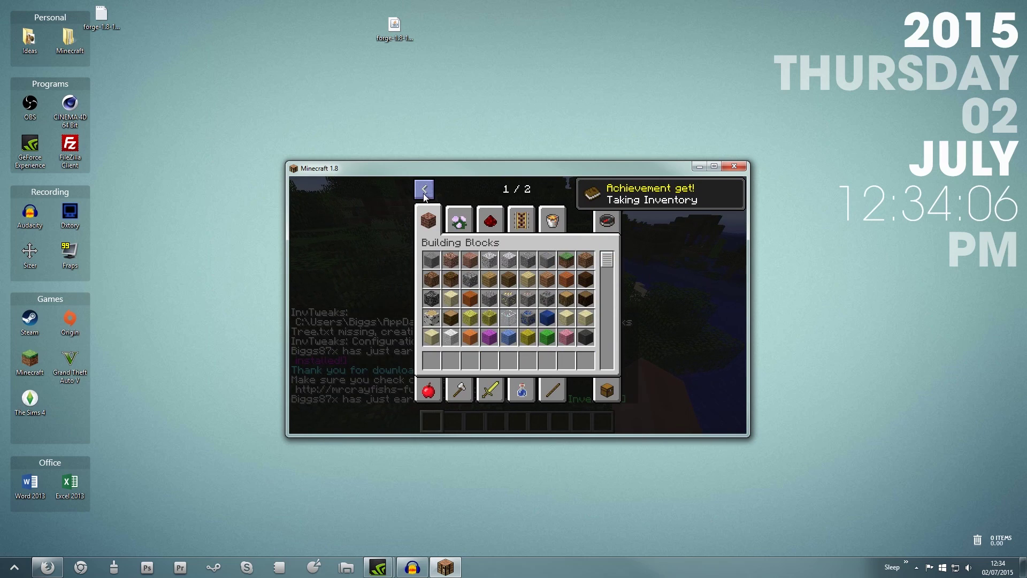
left_click(611, 189)
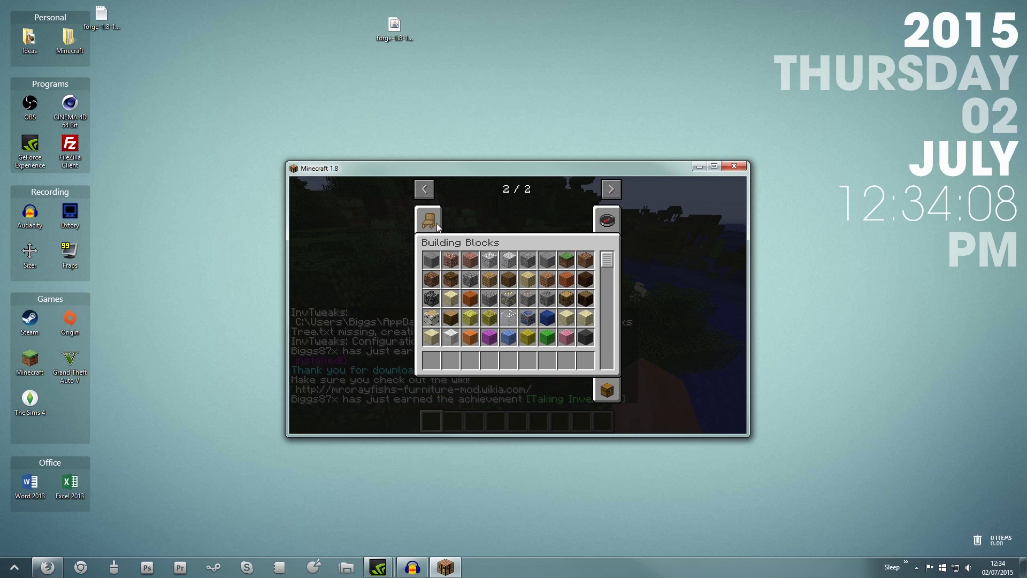
left_click(428, 219)
left_click(508, 298)
left_click(508, 360)
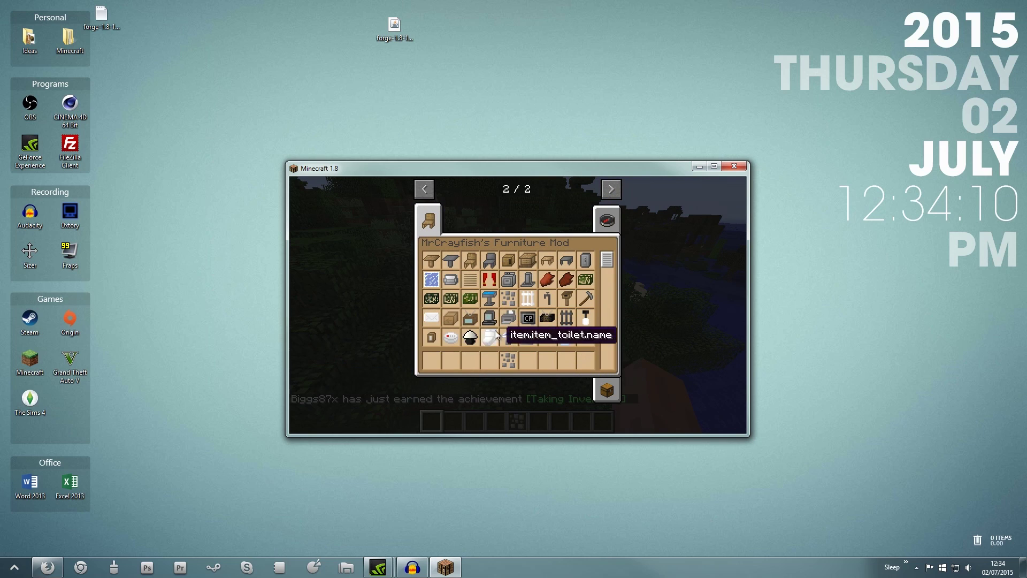
left_click(489, 298)
left_click(489, 360)
left_click(470, 337)
left_click(470, 360)
left_click(489, 337)
left_click(451, 360)
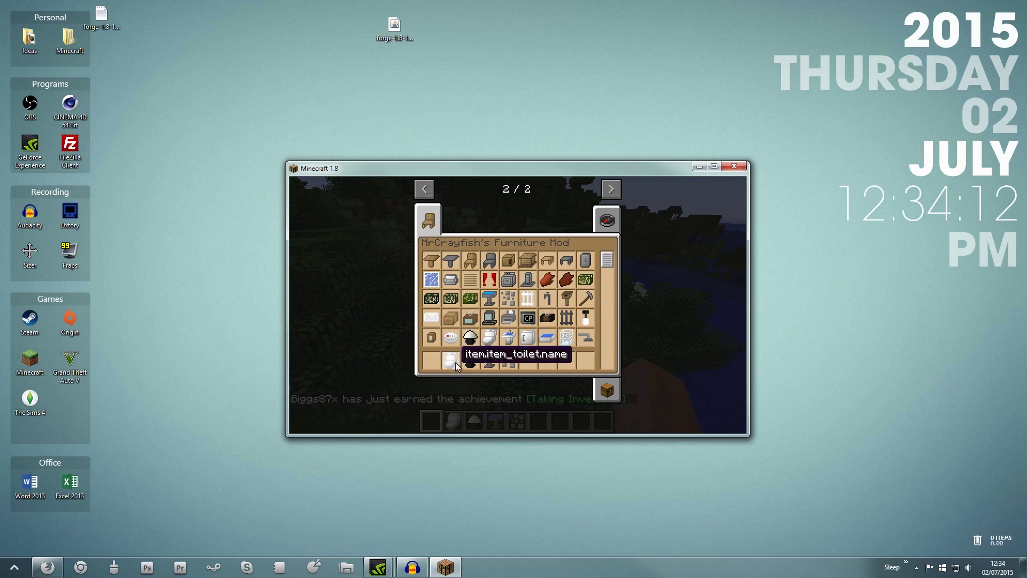
Return to the world and try placing a held furniture item at the crosshair.
key("e")
scroll(517, 305, "up", 2)
scroll(517, 305, "down", 1)
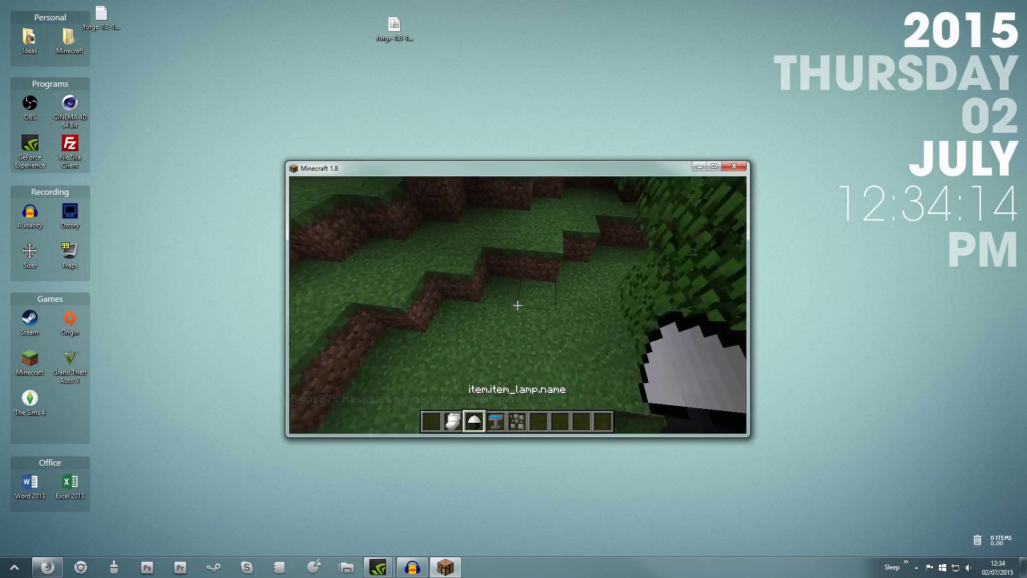
scroll(517, 305, "down", 1)
right_click(517, 305)
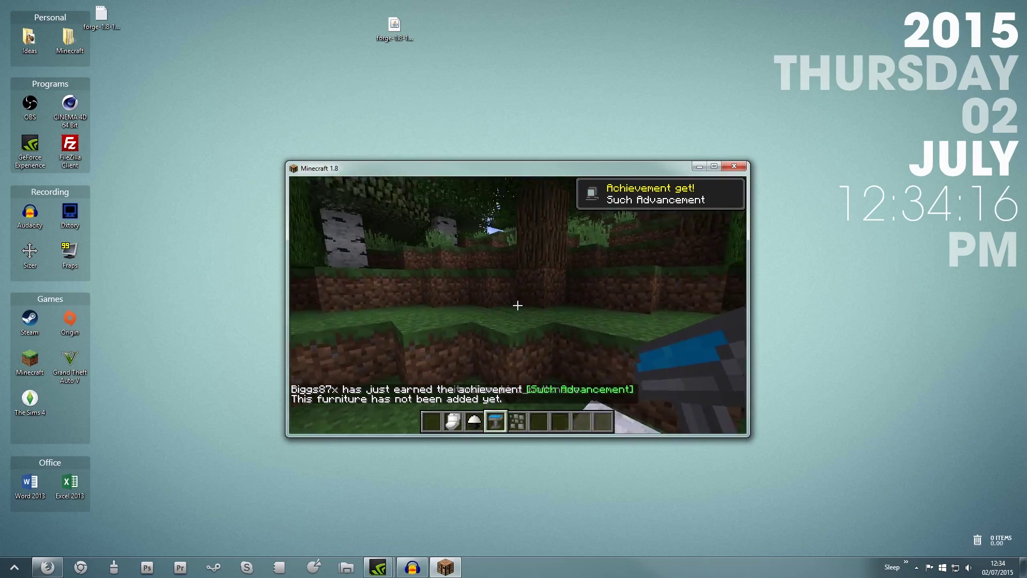
left_click(517, 305)
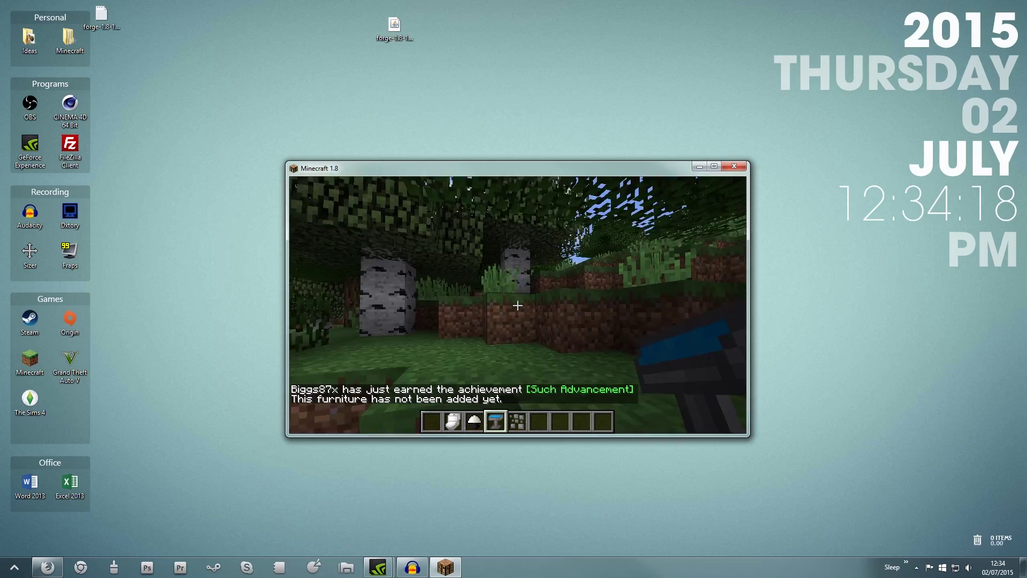